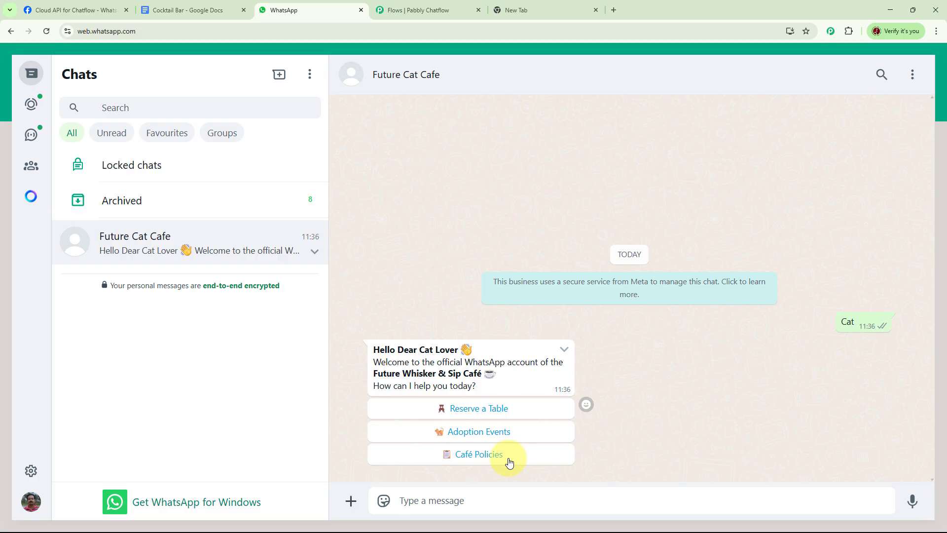
- Reserve a table for 4 people on 20/05/2025 through the Future Cat Cafe chatbot conversation
left_click(486, 410)
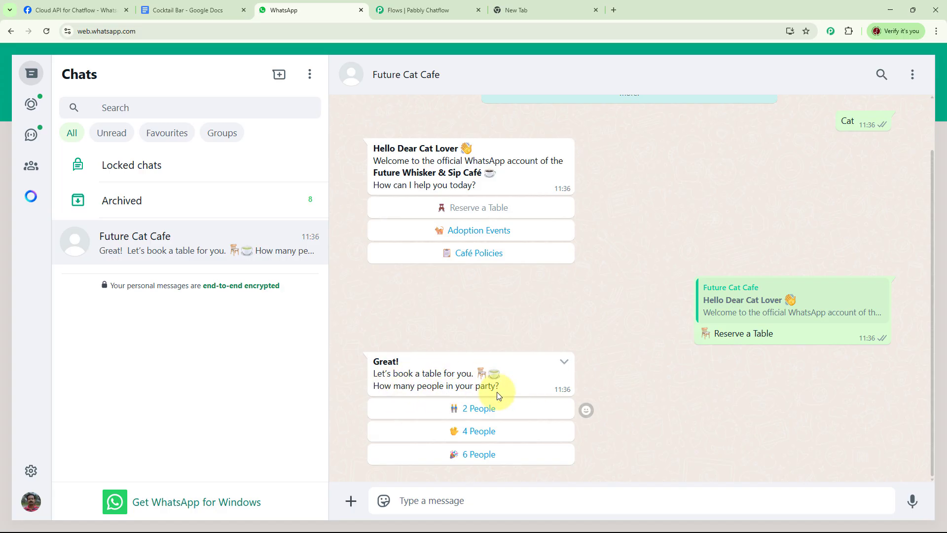
left_click(481, 430)
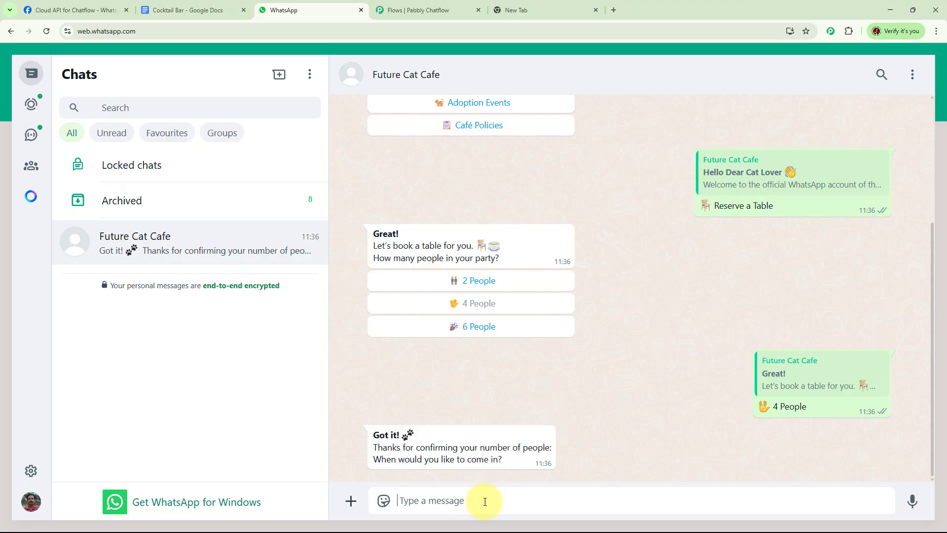
type("20/05/2025")
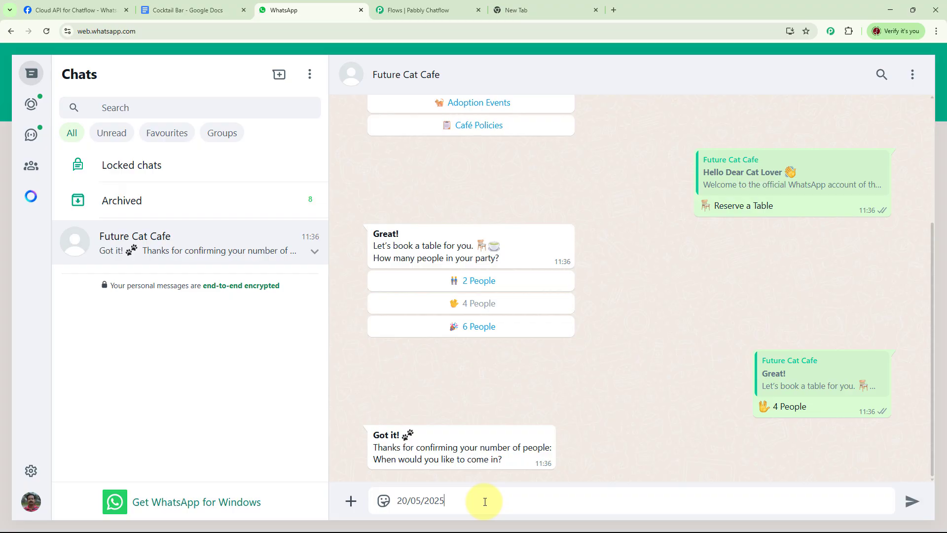
key("Return")
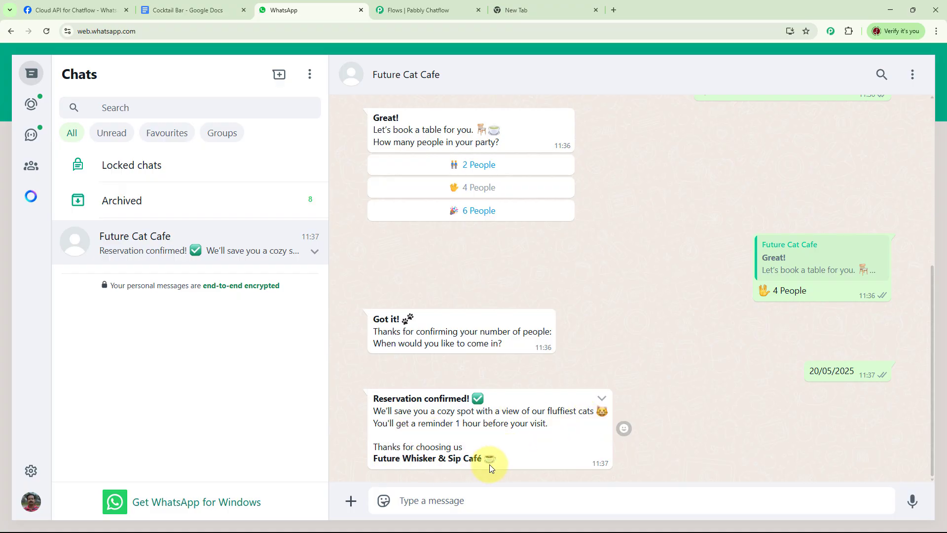
- Request Adoption Events and Café Policies from the chatbot's welcome message and review the conversation
scroll(538, 459, "up", 5)
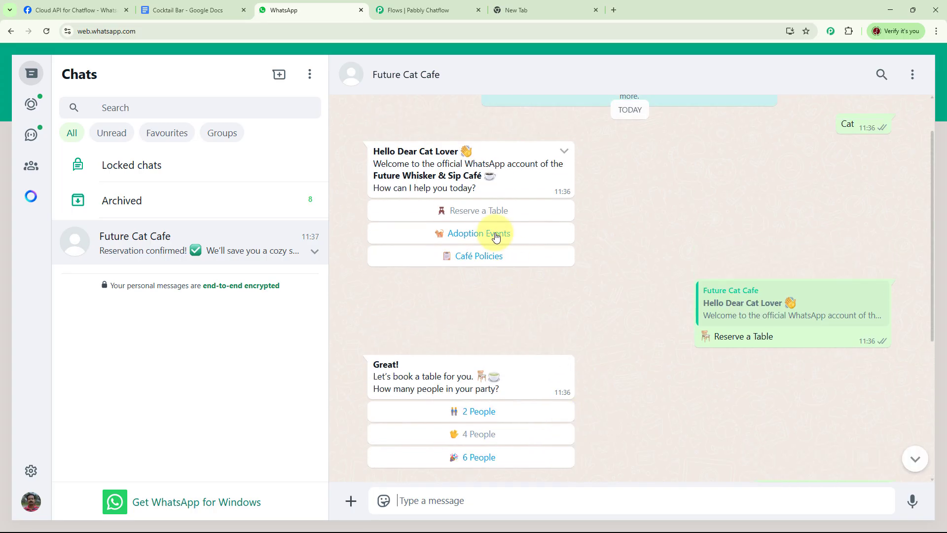
scroll(496, 235, "down", 5)
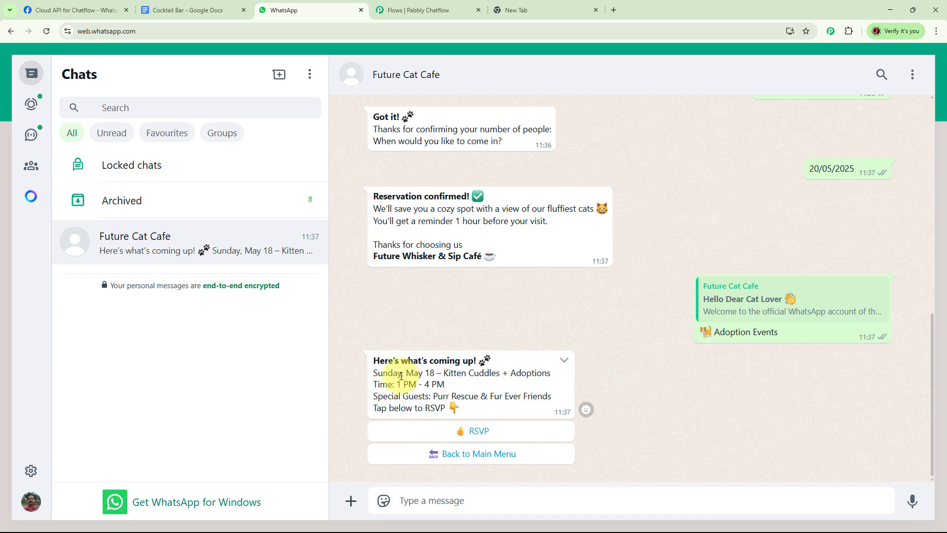
scroll(637, 380, "up", 10)
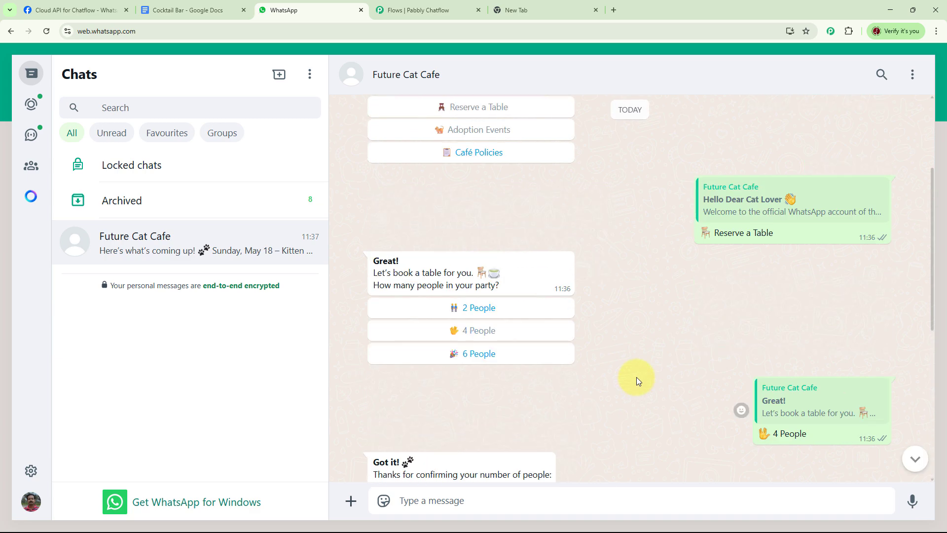
left_click(486, 312)
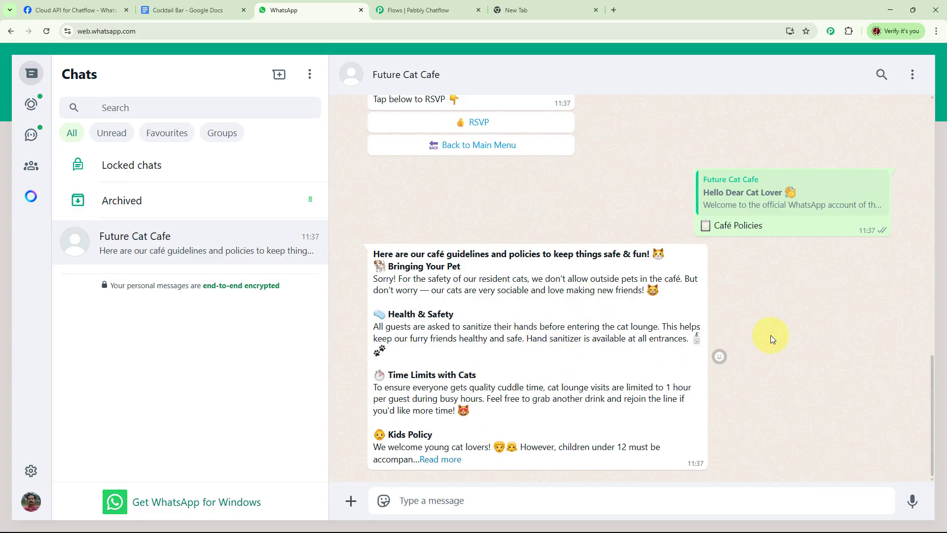
scroll(796, 330, "up", 4)
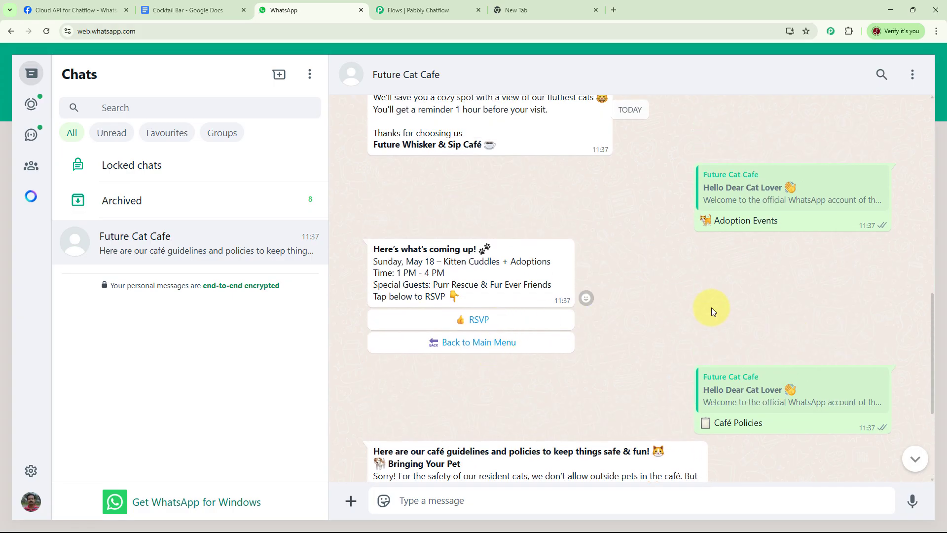
scroll(711, 310, "up", 4)
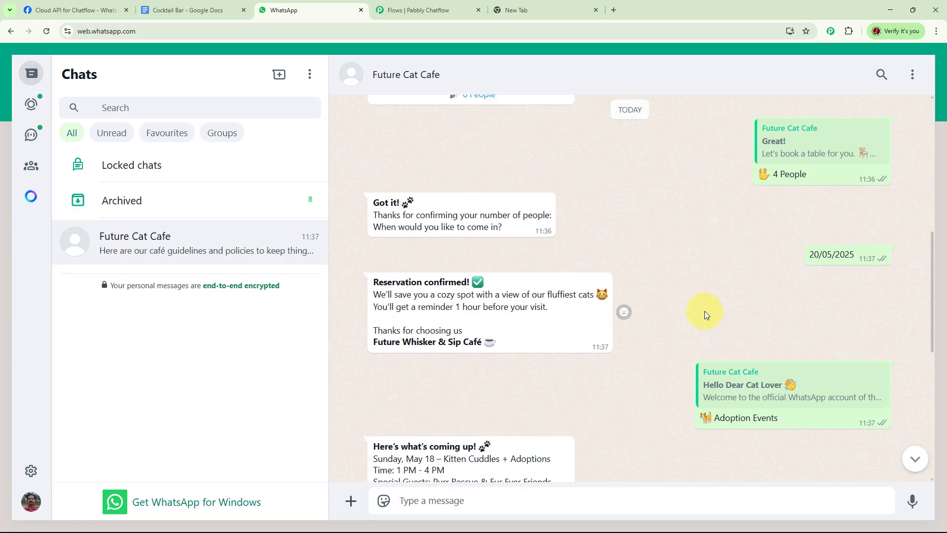
scroll(704, 314, "up", 3)
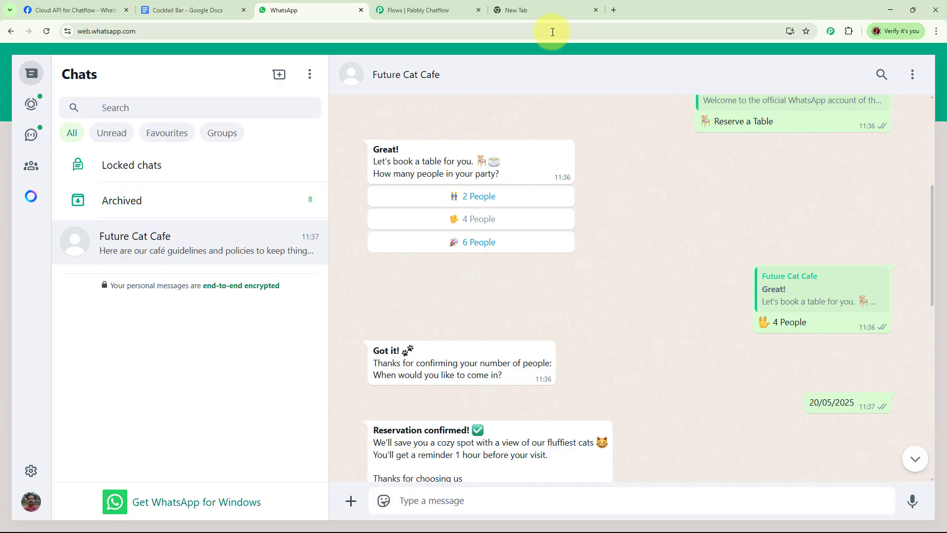
- Go to pabbly.com/chatflow in the empty browser tab
left_click(540, 11)
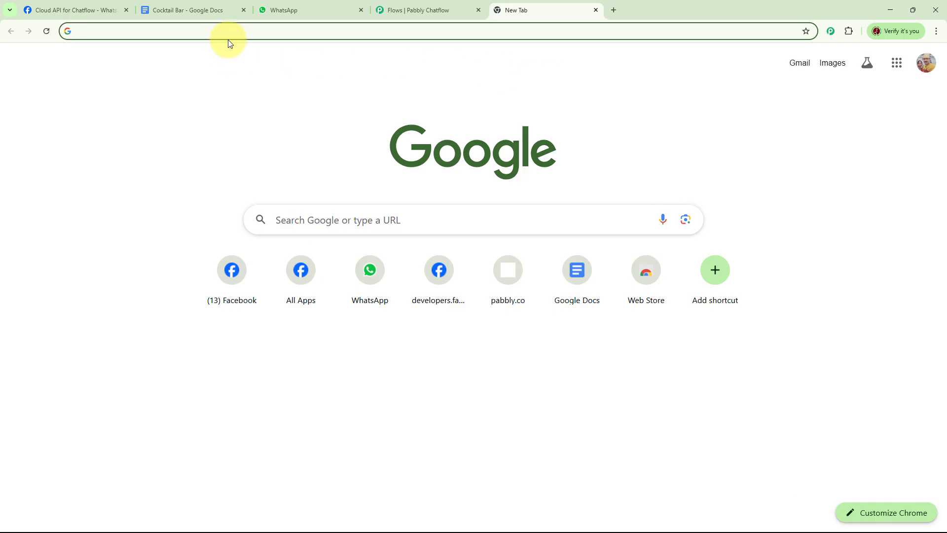
left_click(258, 30)
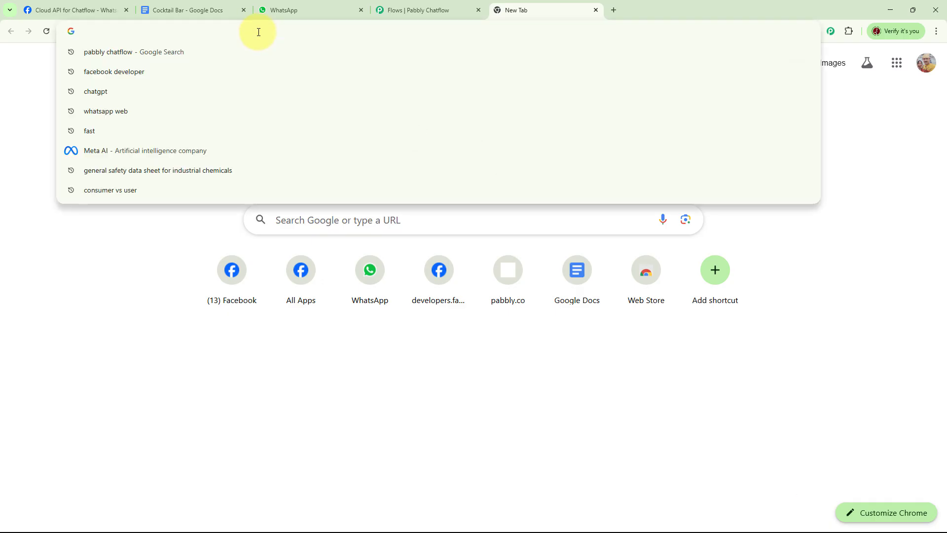
type("pabbly")
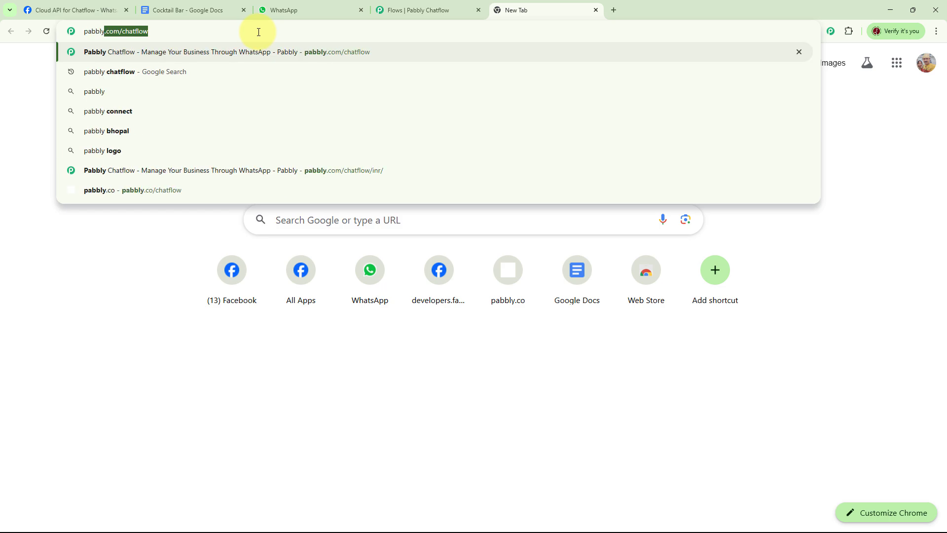
type(".com/")
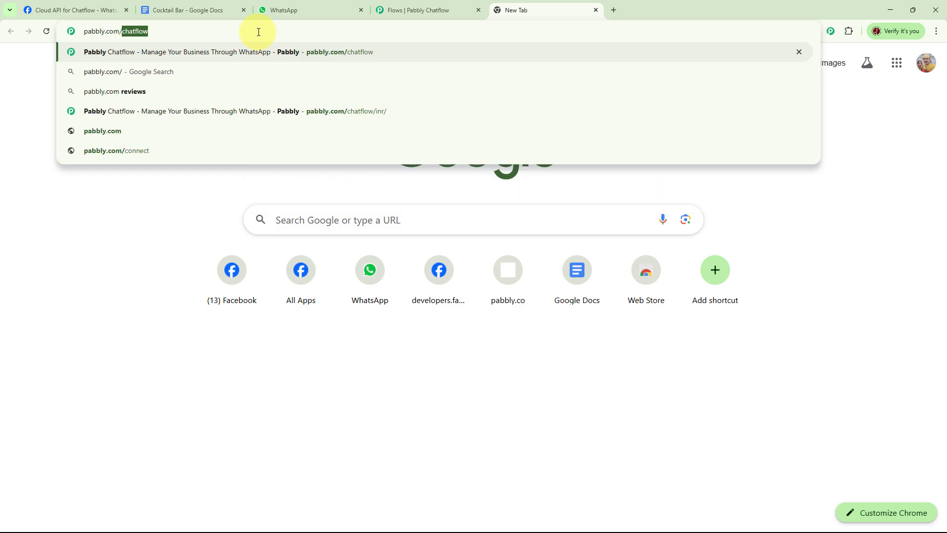
type("chatflow")
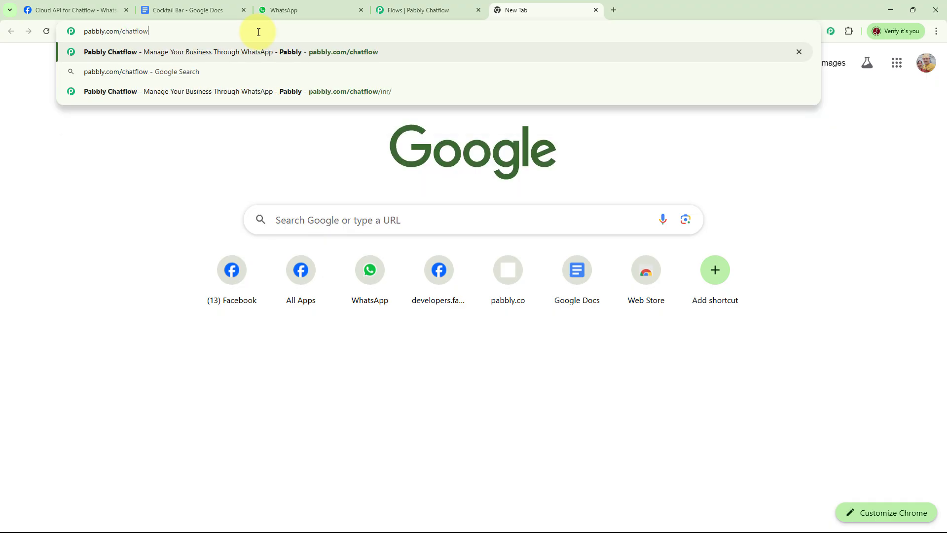
key("Return")
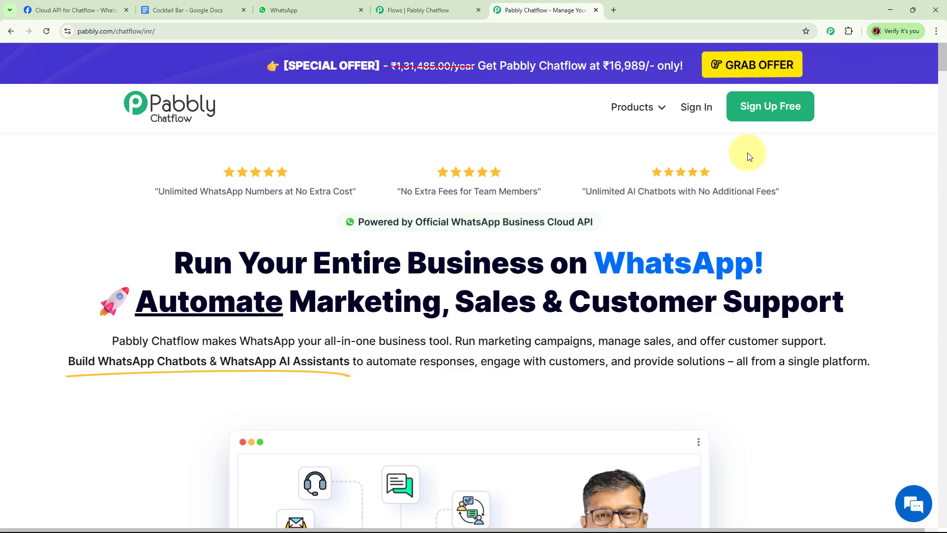
- Sign in to Pabbly and access the Pabbly Chatflow application
left_click(695, 112)
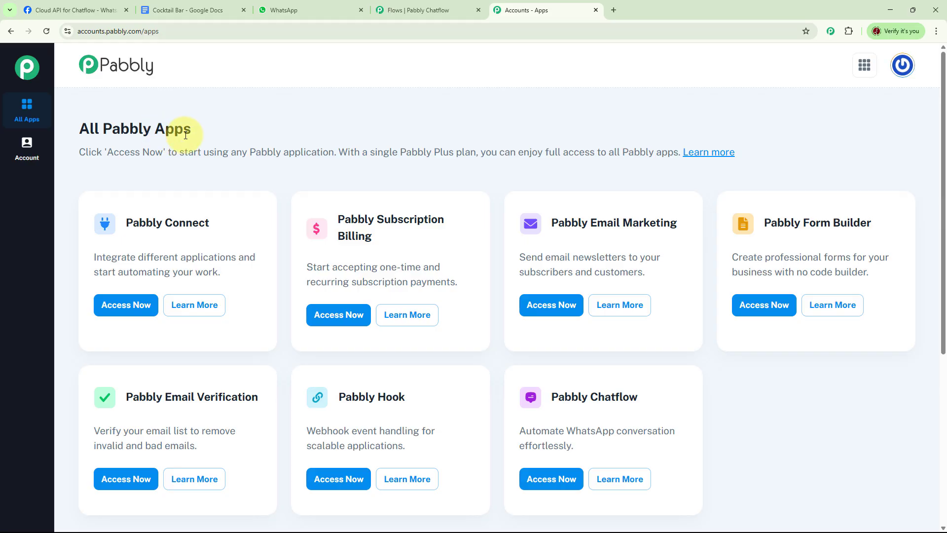
scroll(690, 266, "down", 2)
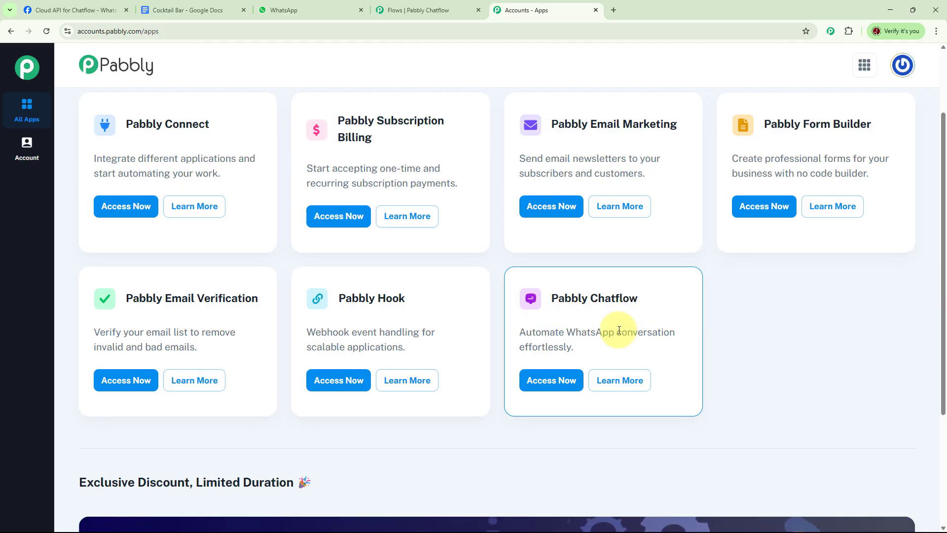
left_click(545, 380)
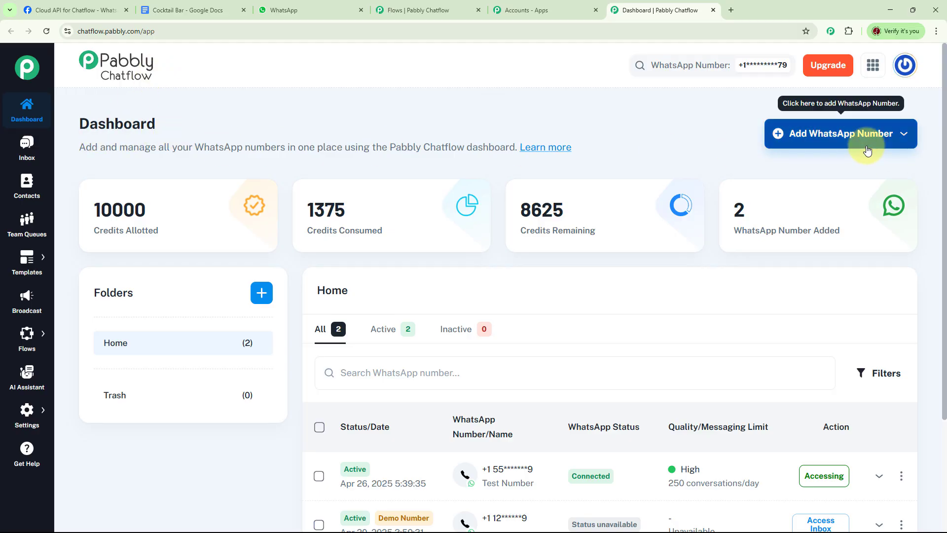
- Examine the dashboard's options for adding a WhatsApp number, the list of added numbers and the Create Folder form, without creating a folder
left_click(905, 137)
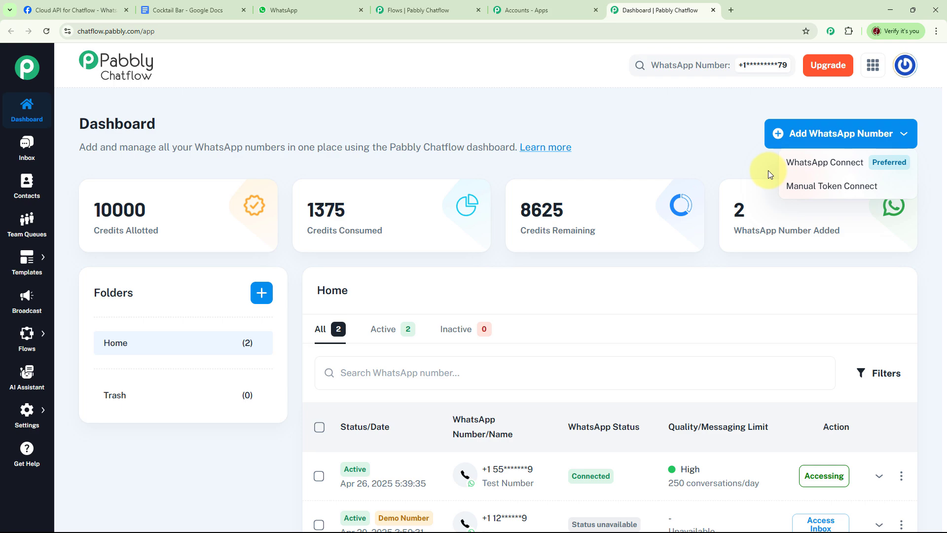
left_click(732, 165)
scroll(803, 321, "down", 3)
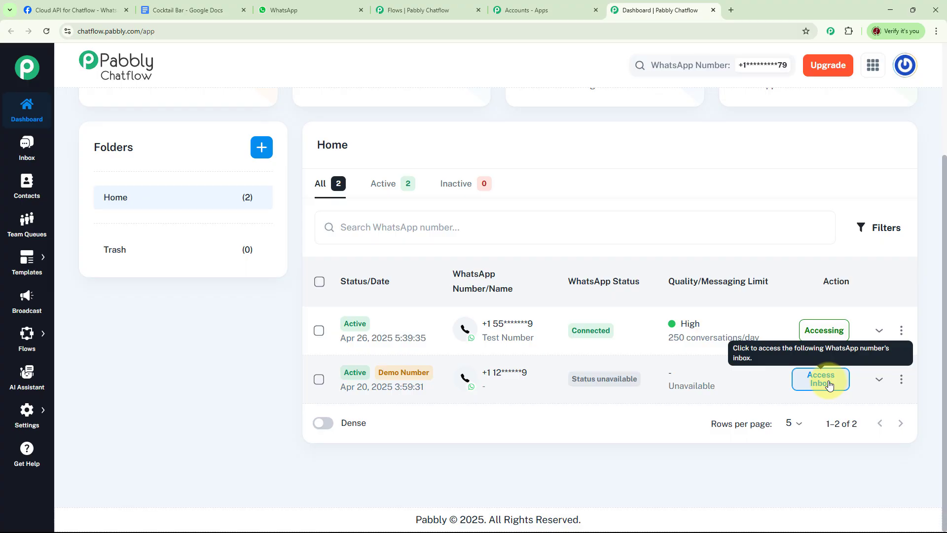
scroll(829, 384, "up", 3)
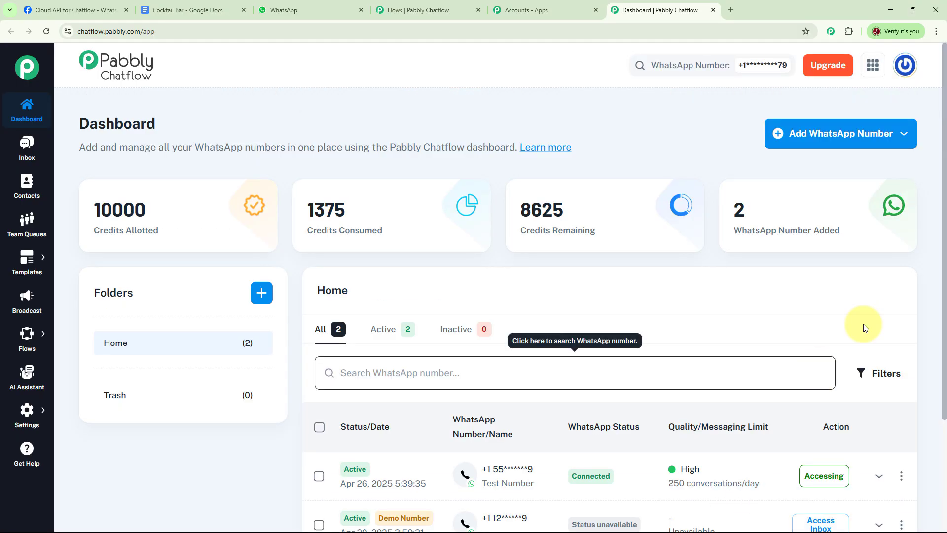
left_click(27, 414)
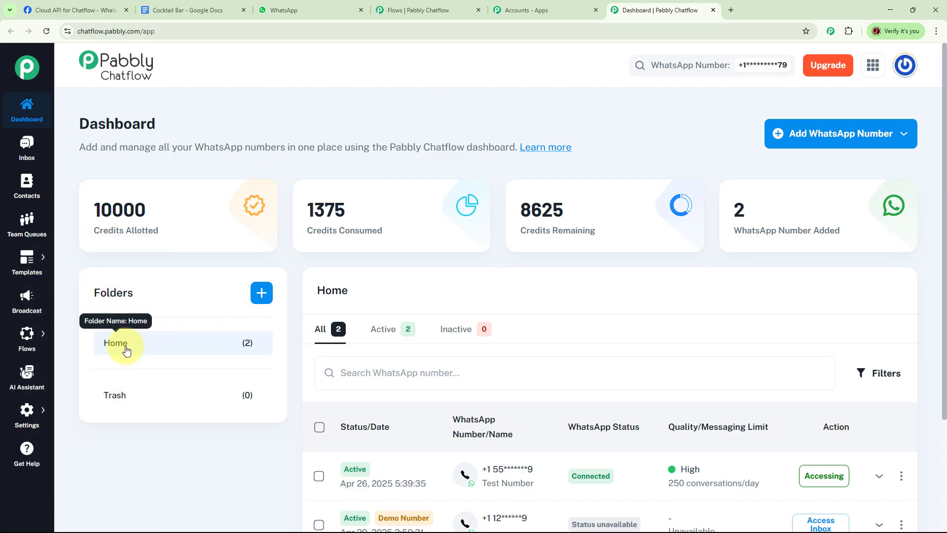
left_click(261, 292)
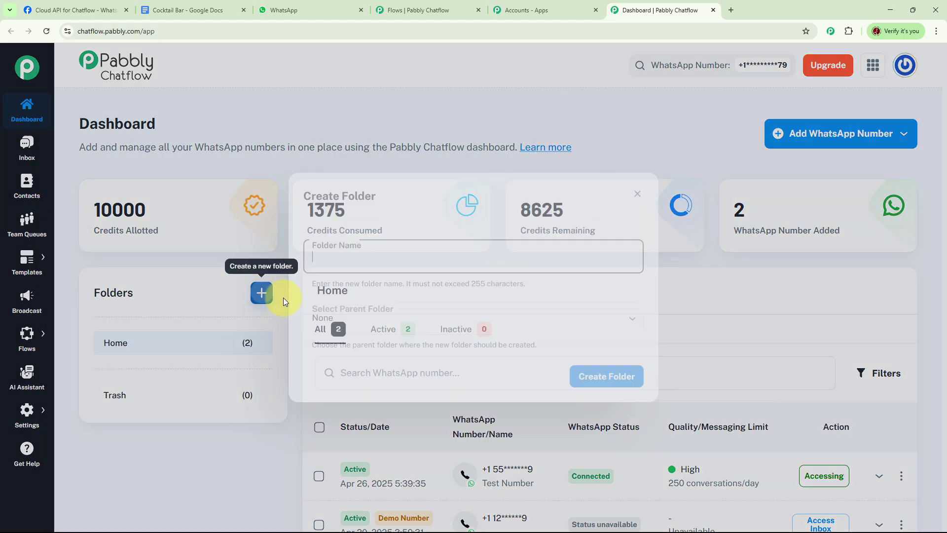
left_click(637, 194)
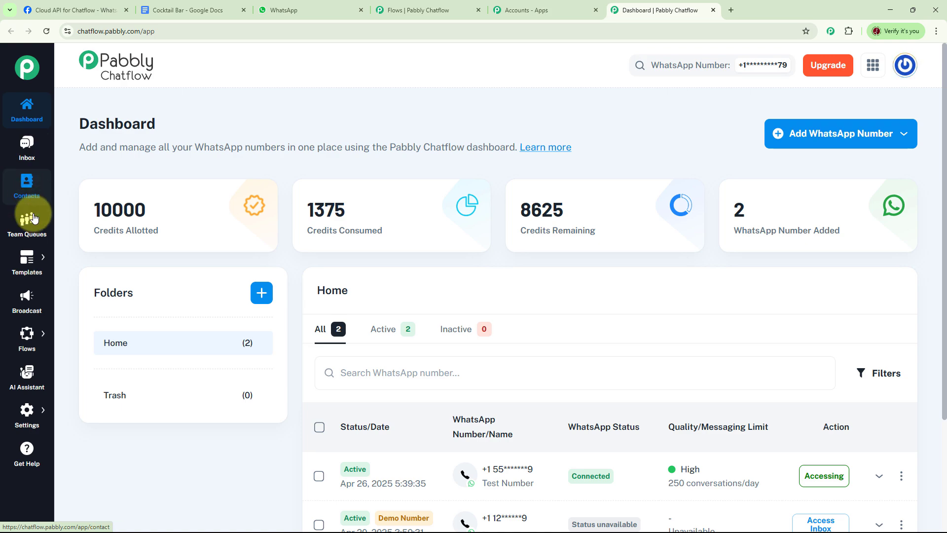
- Open the Flow Builder page that lists the chatbot flows
mouse_move(27, 269)
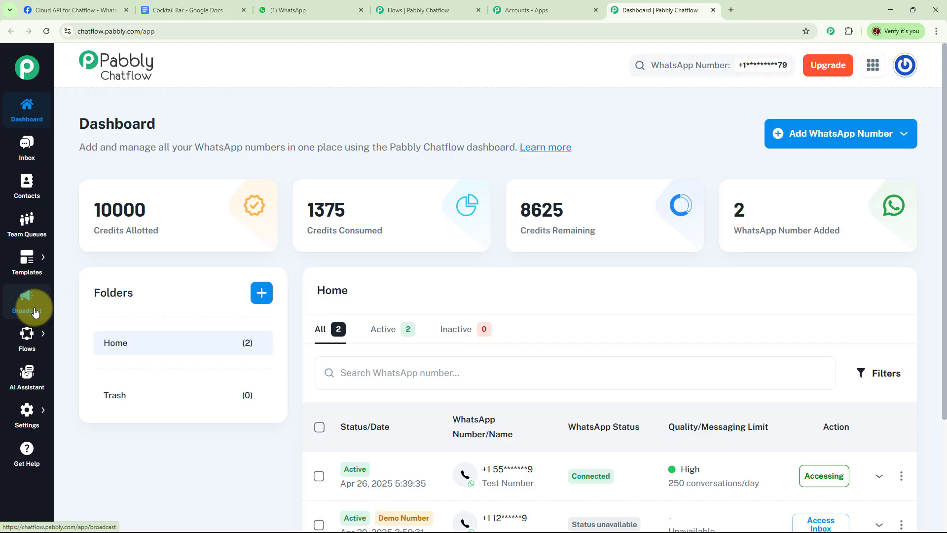
mouse_move(32, 338)
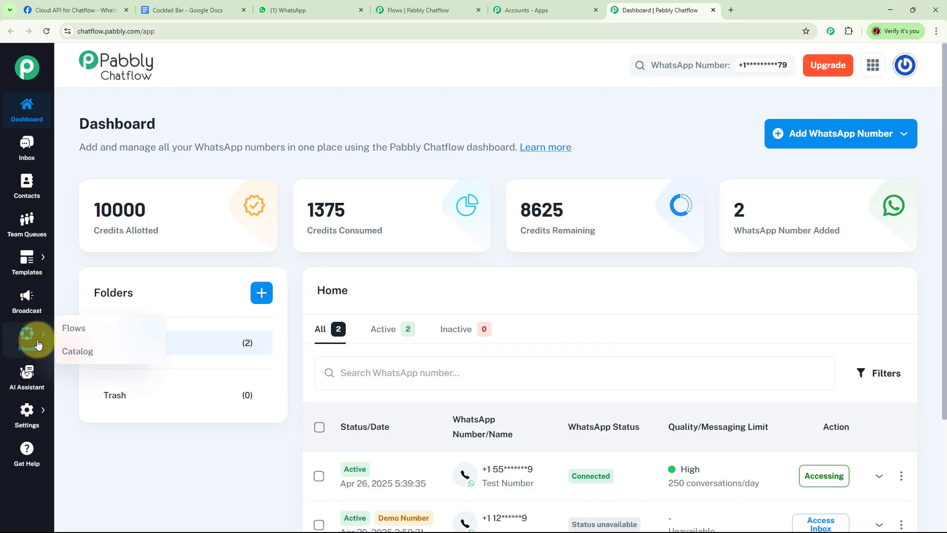
mouse_move(29, 418)
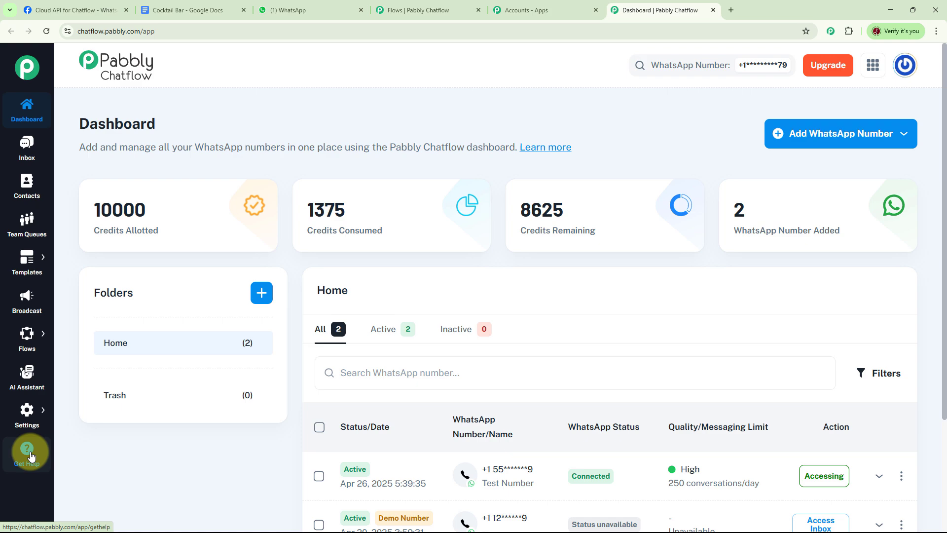
mouse_move(30, 339)
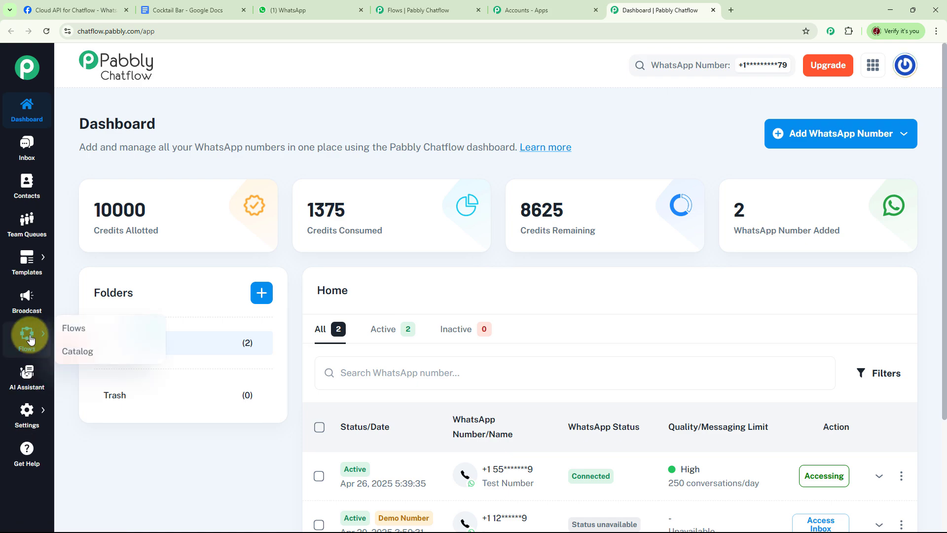
left_click(84, 332)
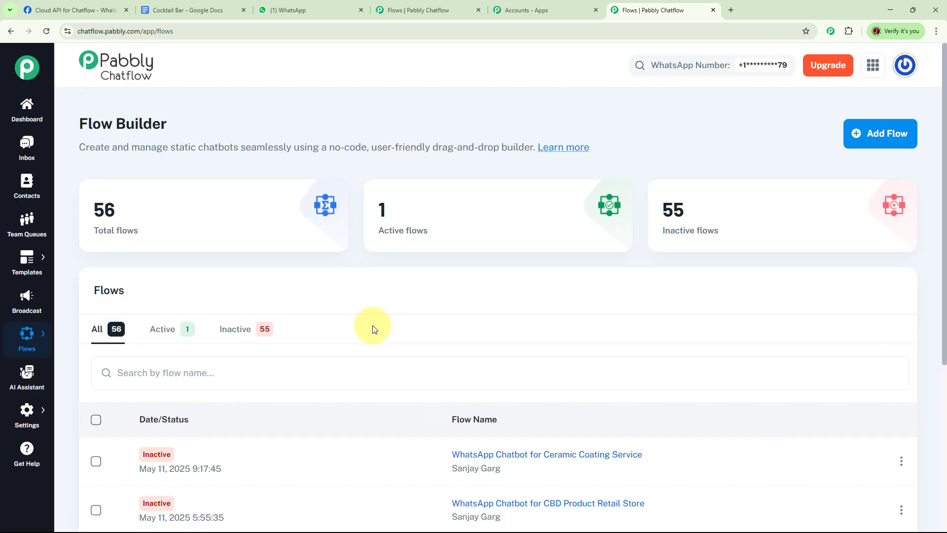
- Find the flow named WhatsApp Chatbot for Cat Cafe and open it for editing
mouse_move(117, 210)
mouse_move(727, 225)
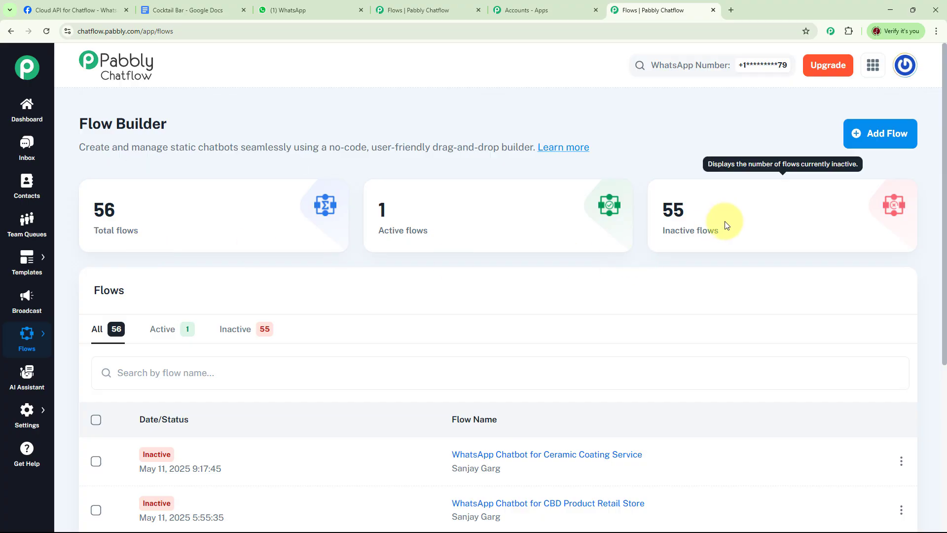
scroll(697, 334, "down", 4)
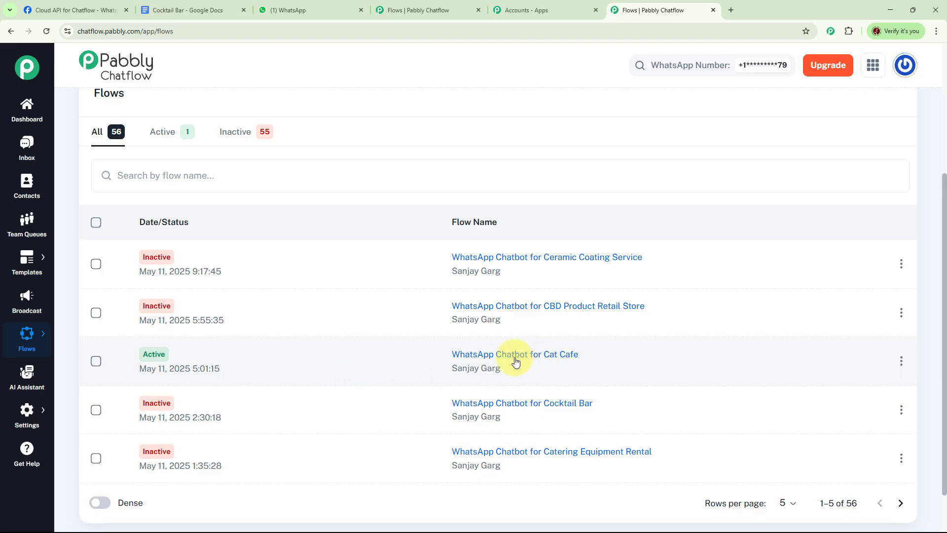
mouse_move(513, 362)
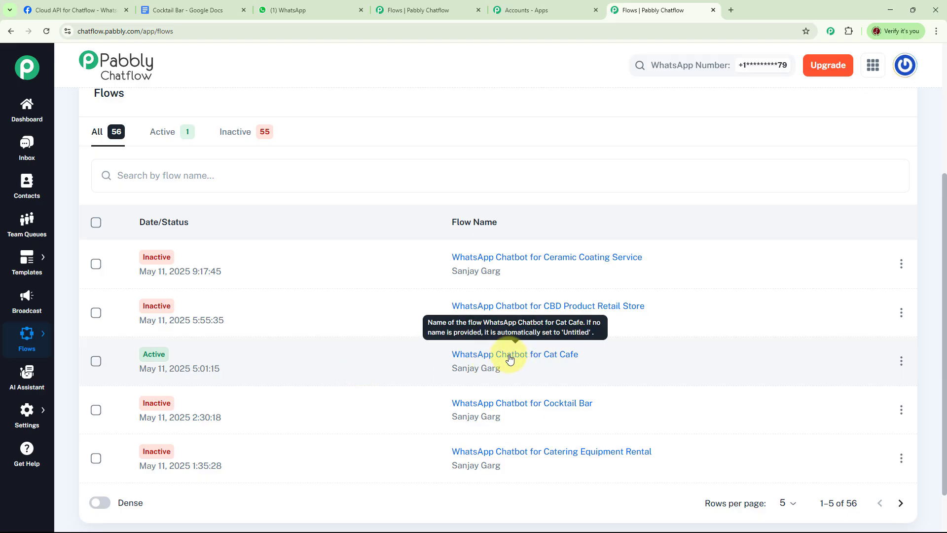
left_click(544, 355)
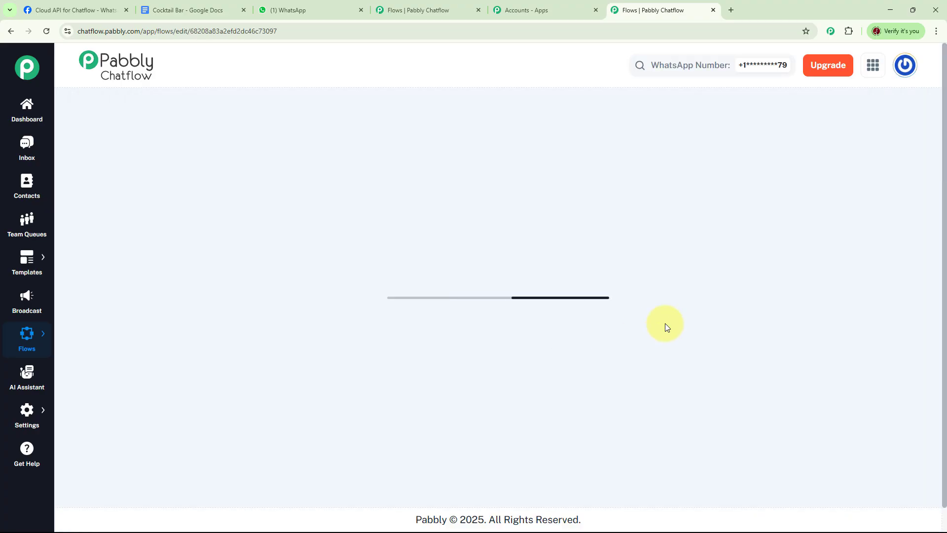
- Look over the nodes of the WhatsApp Chatbot for Cat Cafe flow, set the flow to inactive and save it
left_click_drag(457, 391, 332, 300)
scroll(833, 351, "down", 1)
left_click_drag(833, 352, 743, 344)
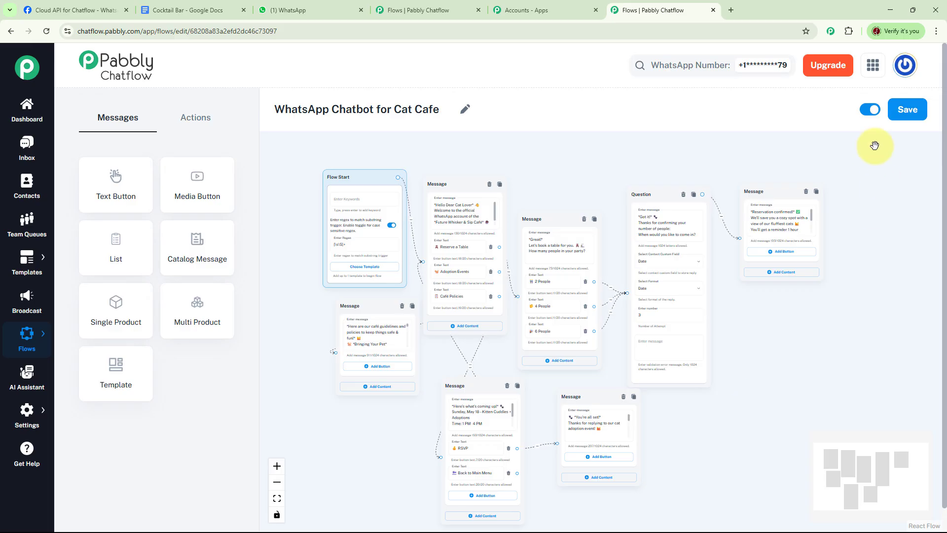
left_click(869, 111)
left_click(907, 109)
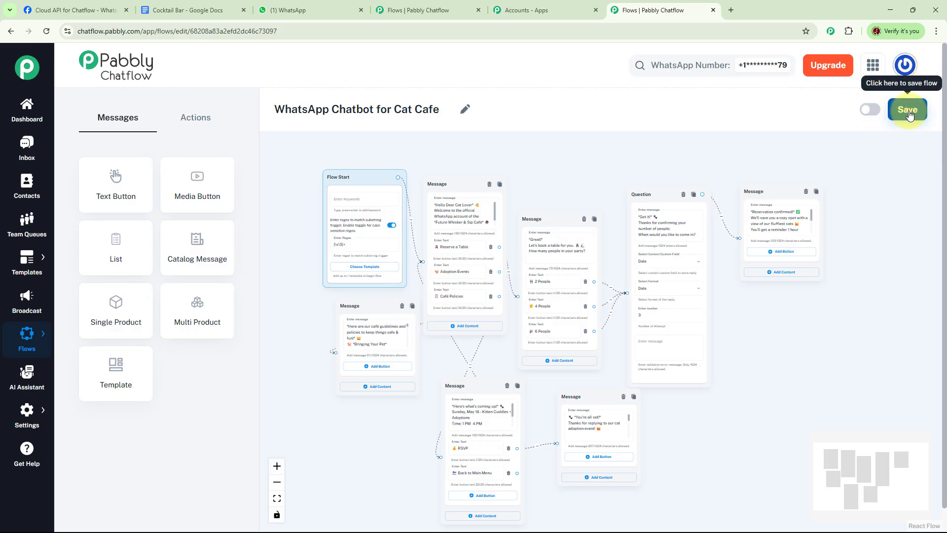
left_click(86, 334)
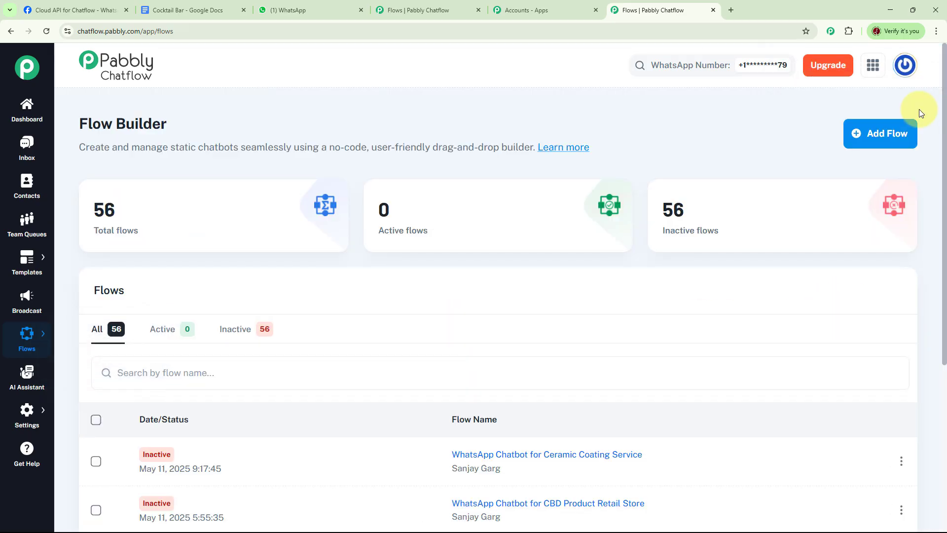
- Create a new flow and name it WhatsApp Chatbot for Cat Cafe Test
left_click(871, 138)
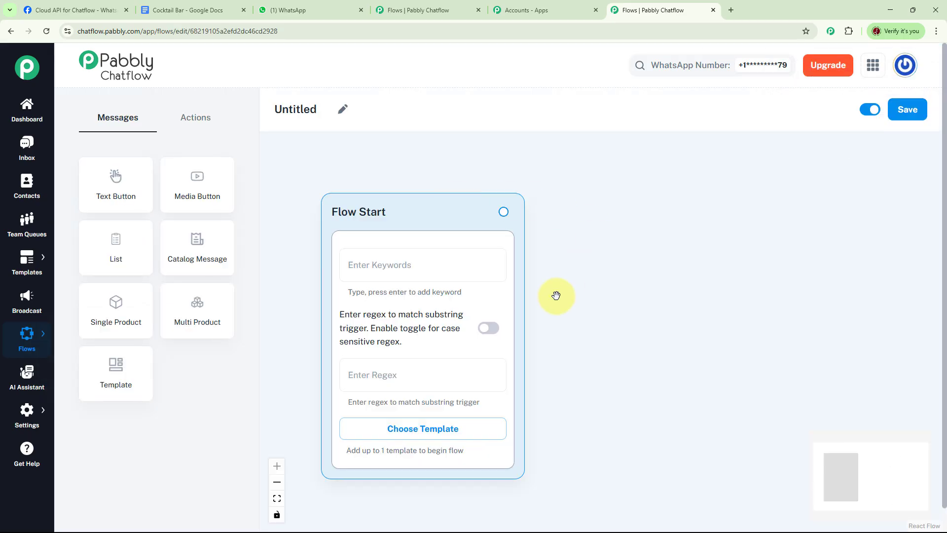
left_click(343, 110)
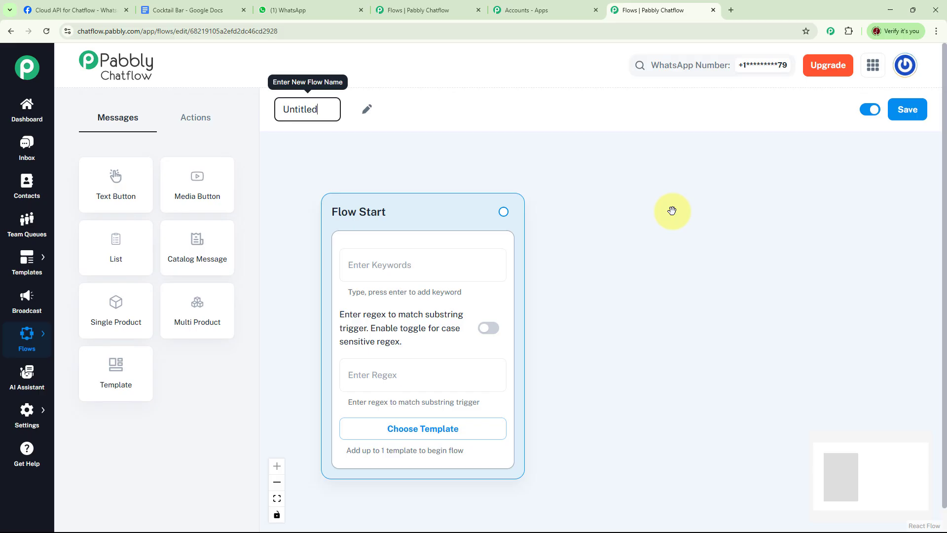
key("ctrl+a")
type("WhatsApp Chatbot for Cat Cafe Test")
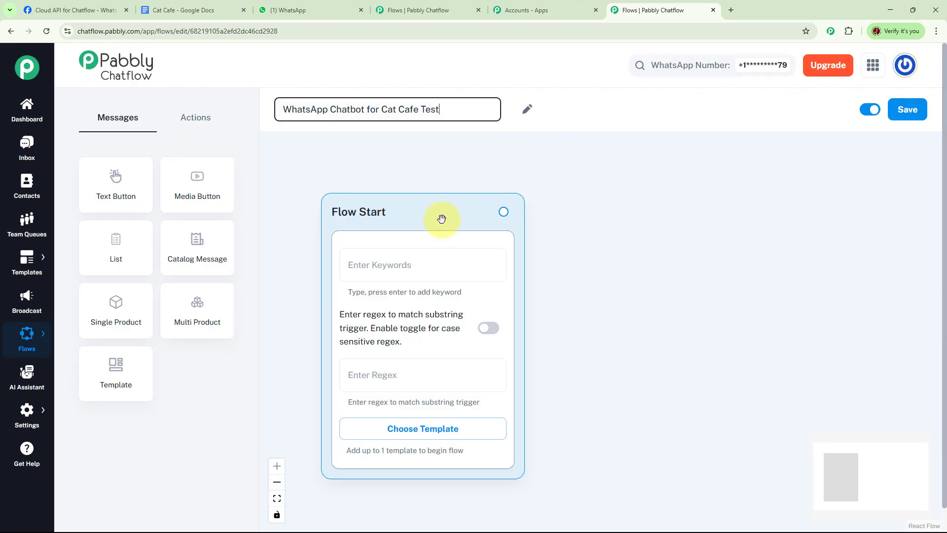
- Set the Flow Start trigger to the regex [\s\S]+ and enable case-sensitive regex matching
left_click_drag(425, 216, 390, 166)
left_click(362, 220)
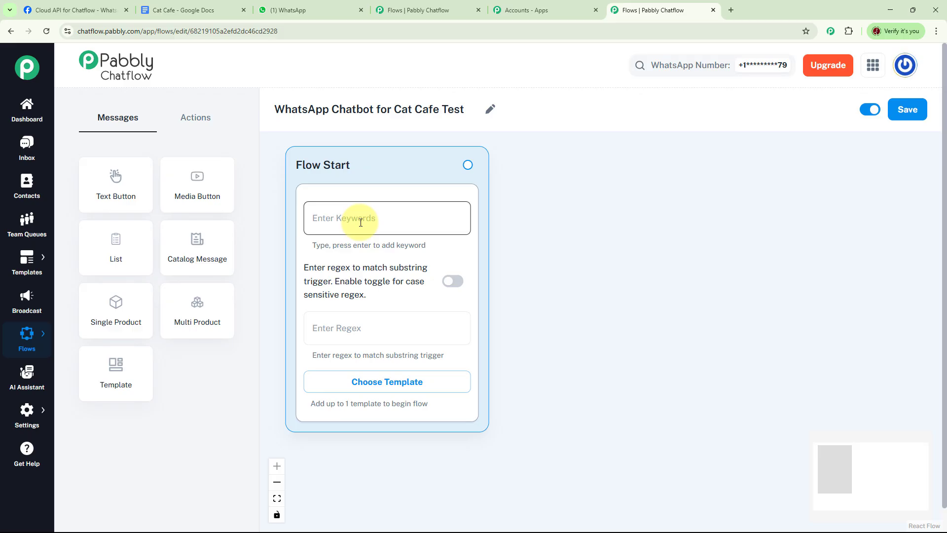
left_click(368, 324)
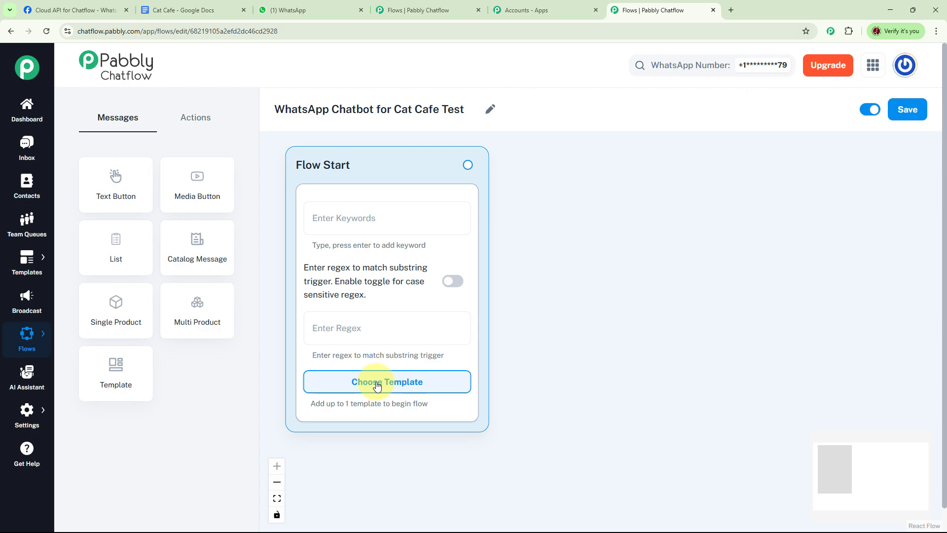
left_click(359, 328)
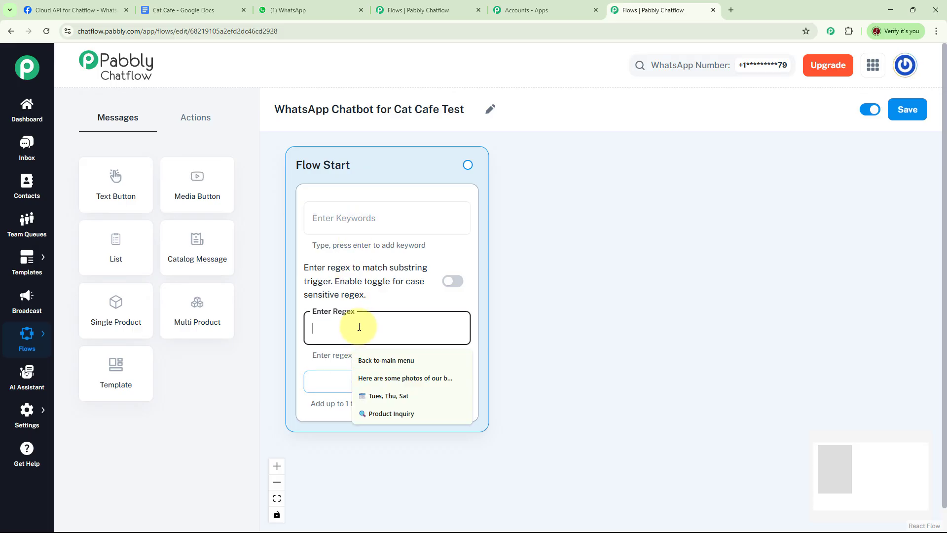
type("[\\s\\S]+")
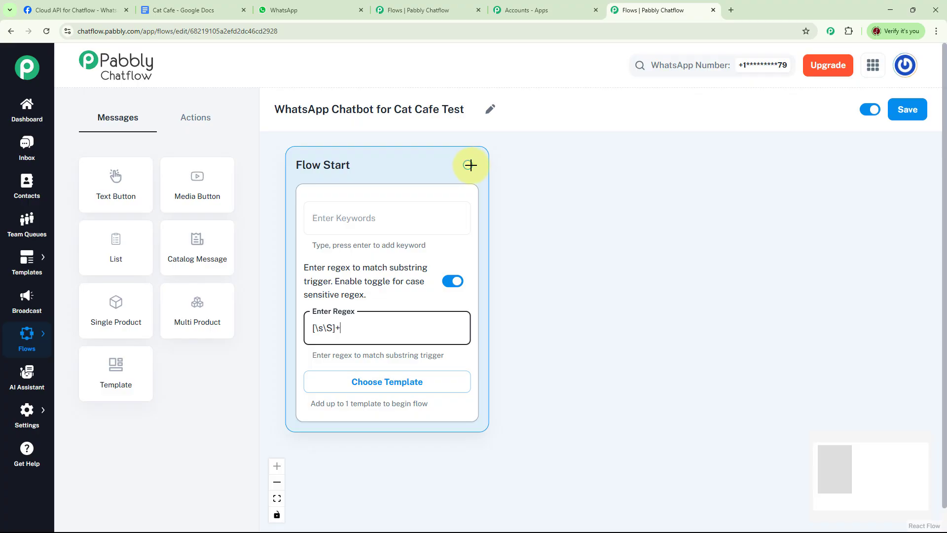
- Review the available action nodes and connect a new Text + Button message to Flow Start
left_click_drag(468, 165, 577, 182)
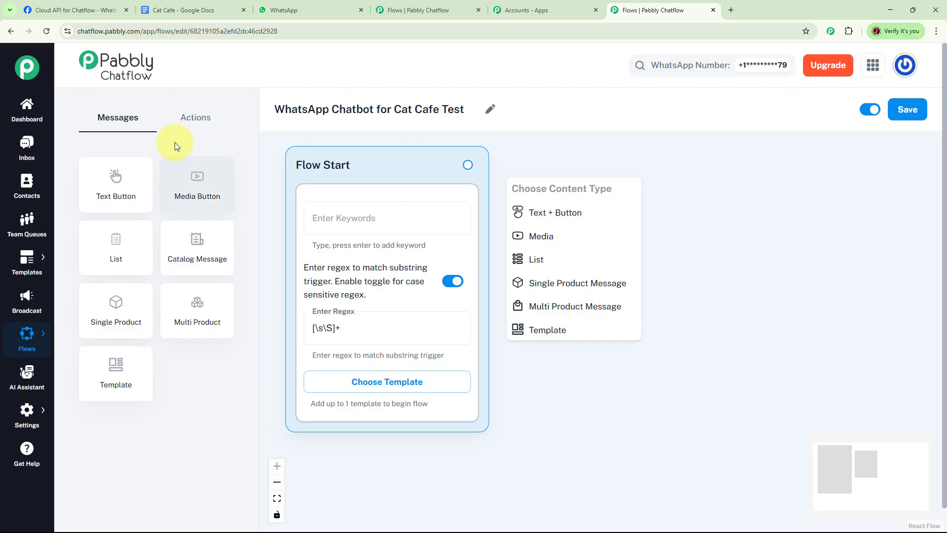
left_click(193, 117)
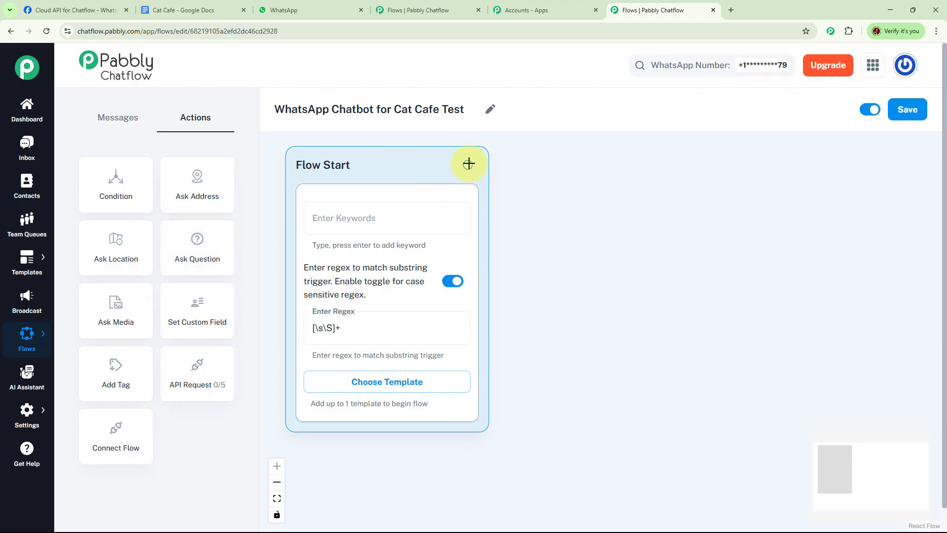
left_click_drag(468, 164, 578, 162)
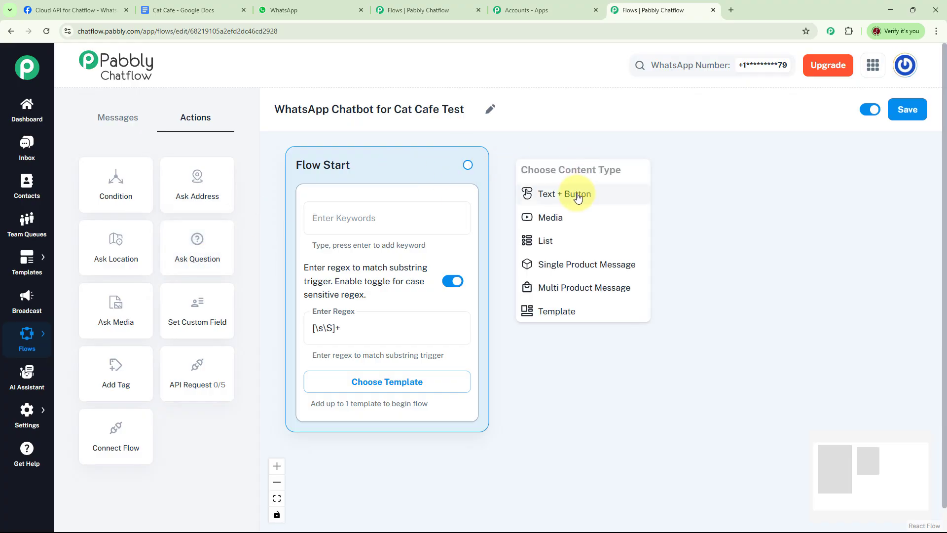
left_click(567, 193)
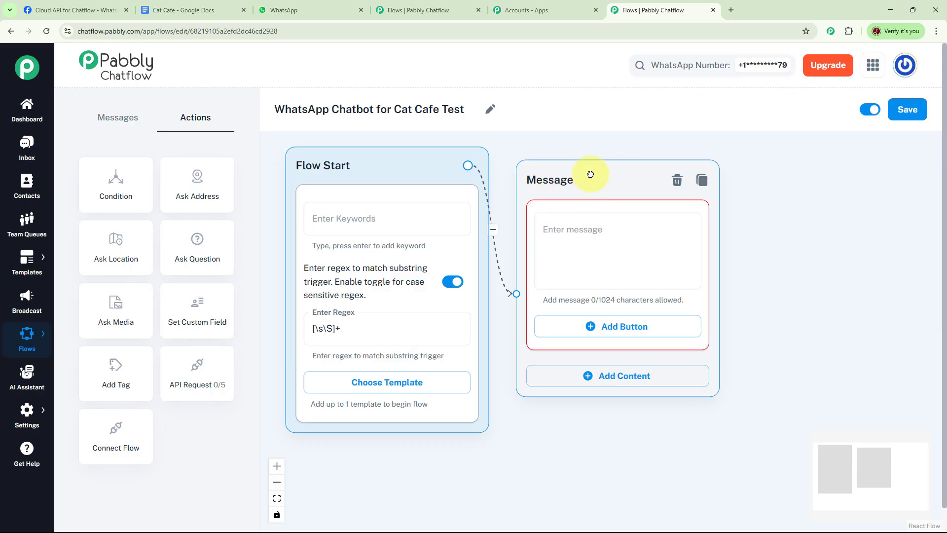
- Enter the message "*Hello Dear Cat Lover* Welcome to the official WhatsApp account of the *Future Whisker & Sip Café* How can I help you today?"
left_click(578, 221)
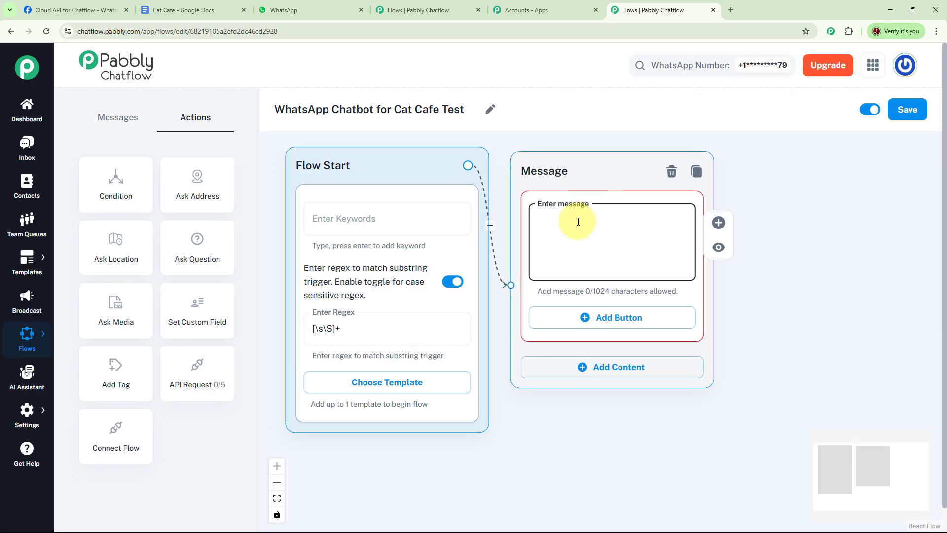
key("ctrl+v")
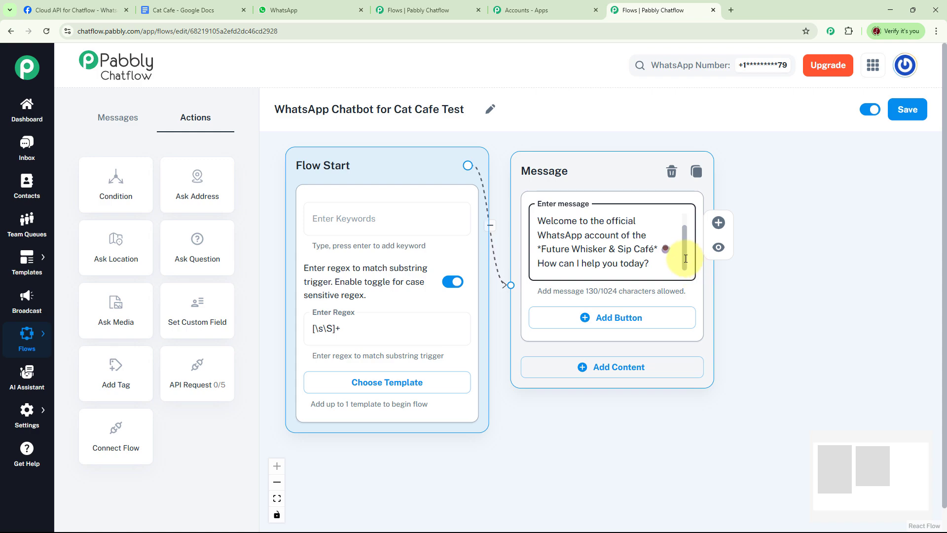
scroll(686, 251, "up", 2)
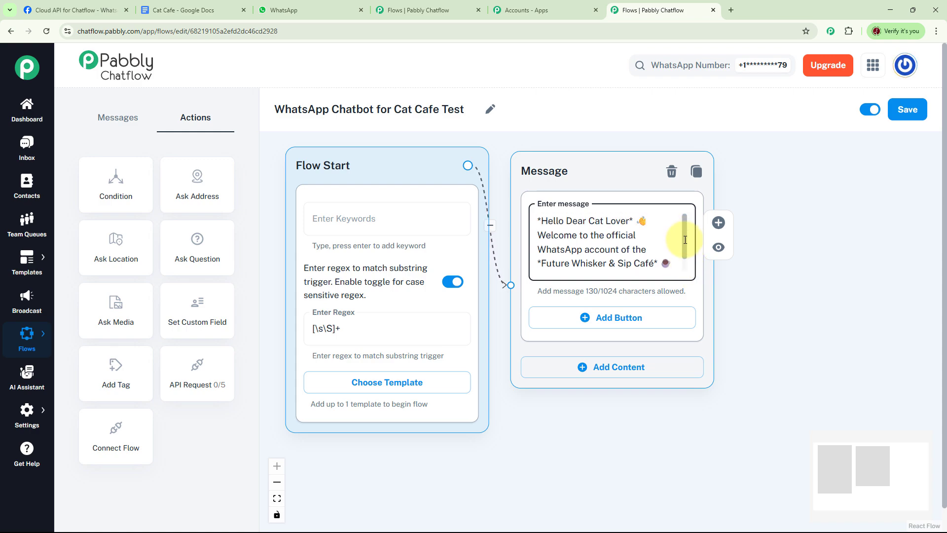
scroll(685, 240, "down", 2)
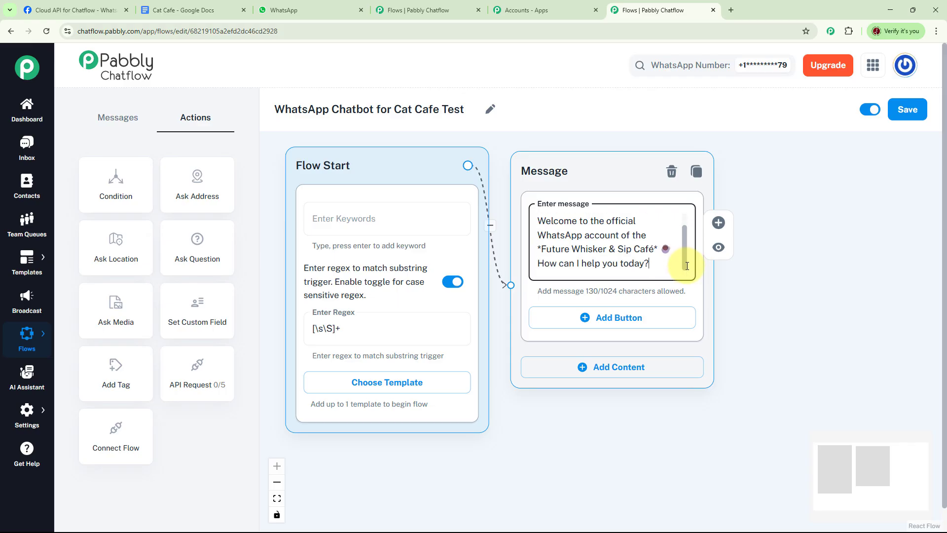
- Add three buttons to the welcome message: Reserve a Table, Adoption Events and Café Policies
left_click_drag(745, 300, 648, 252)
left_click(495, 265)
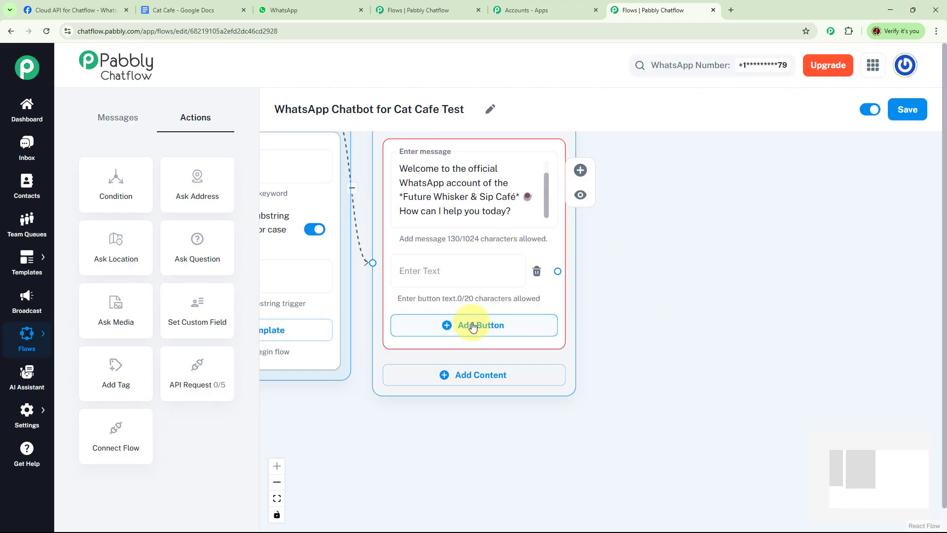
left_click(480, 327)
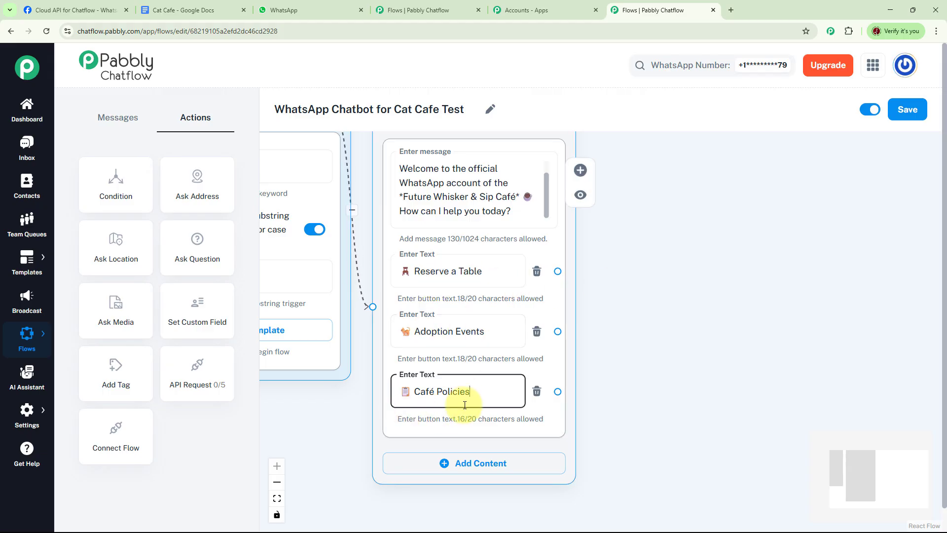
- Link Reserve a Table to a new Text + Button message reading "*Great!* Let's book a table for you. How many people are at your party?"
left_click_drag(693, 319, 601, 336)
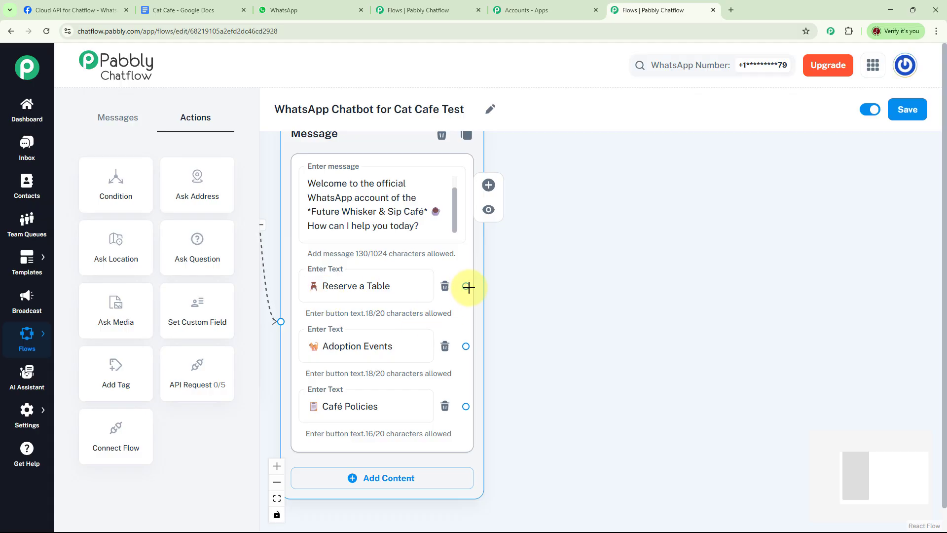
left_click_drag(467, 288, 561, 174)
left_click(557, 212)
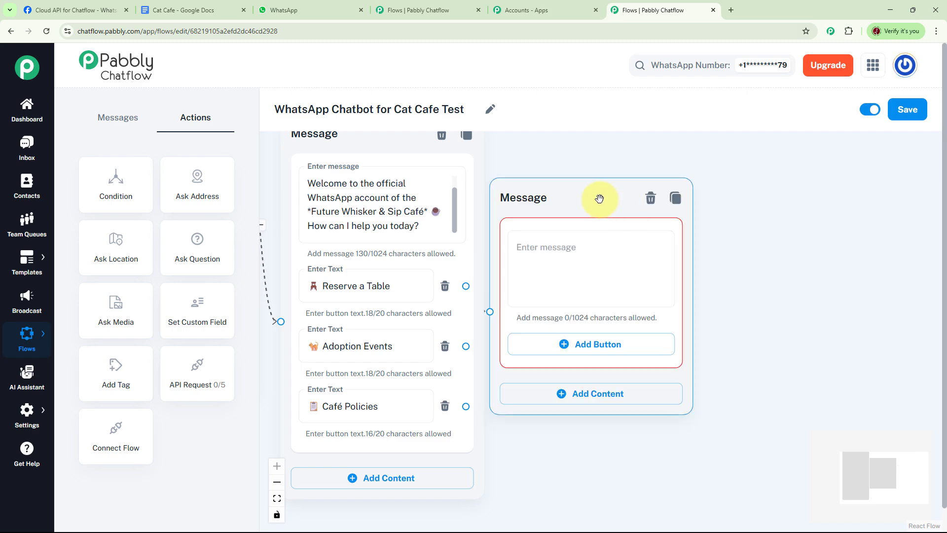
left_click(595, 219)
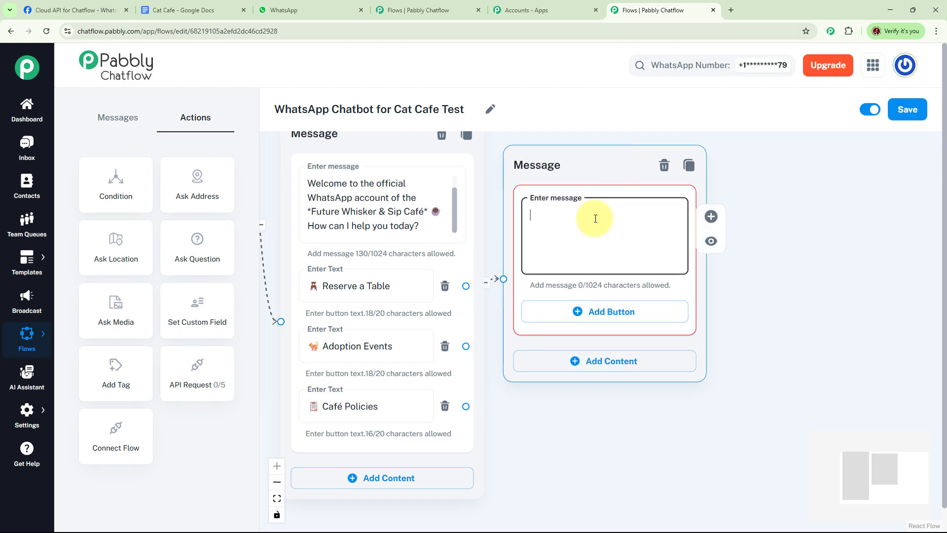
type("*Great!* Let's book a table for you. 🪑 ☕ How many people are at your party?")
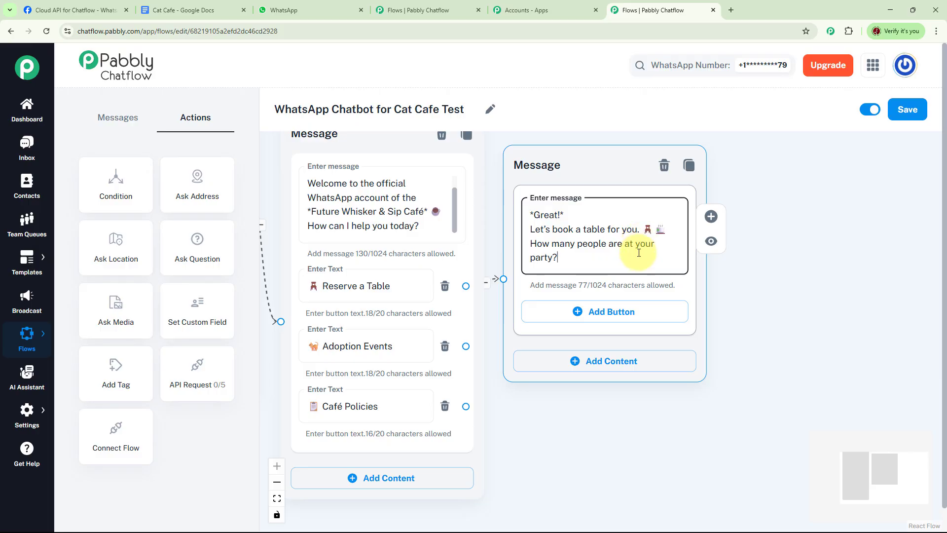
- Add three party-size buttons to the table booking message: 2 People, 4 People and 6 People
left_click(757, 277)
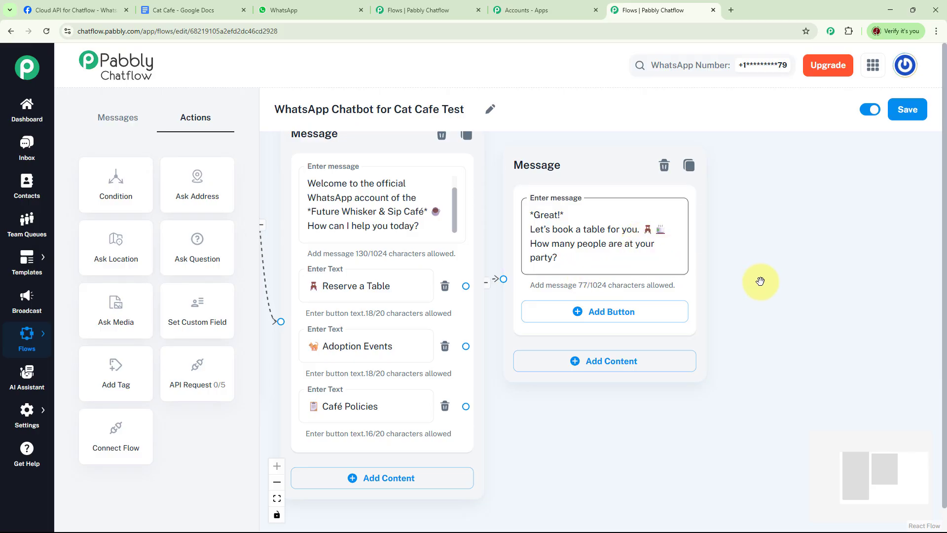
left_click_drag(756, 276, 735, 235)
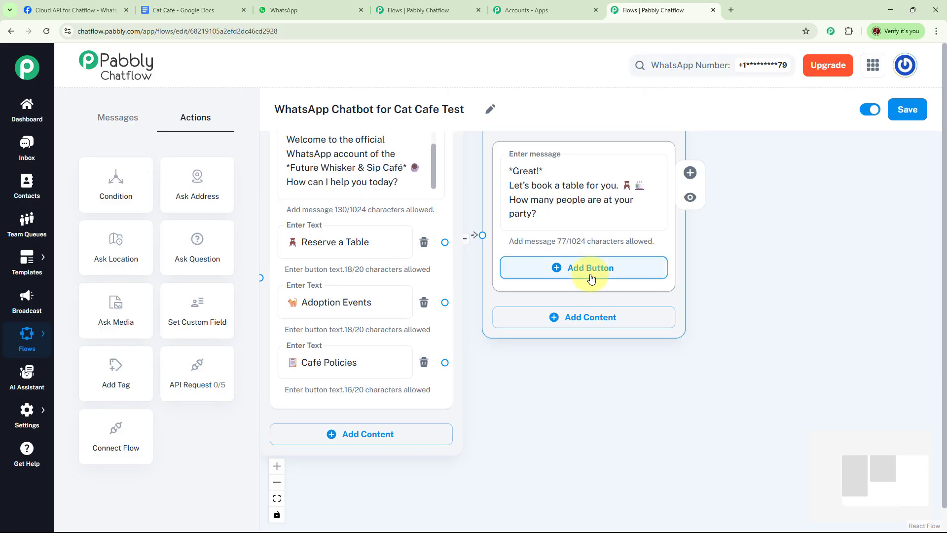
left_click(563, 267)
left_click(555, 383)
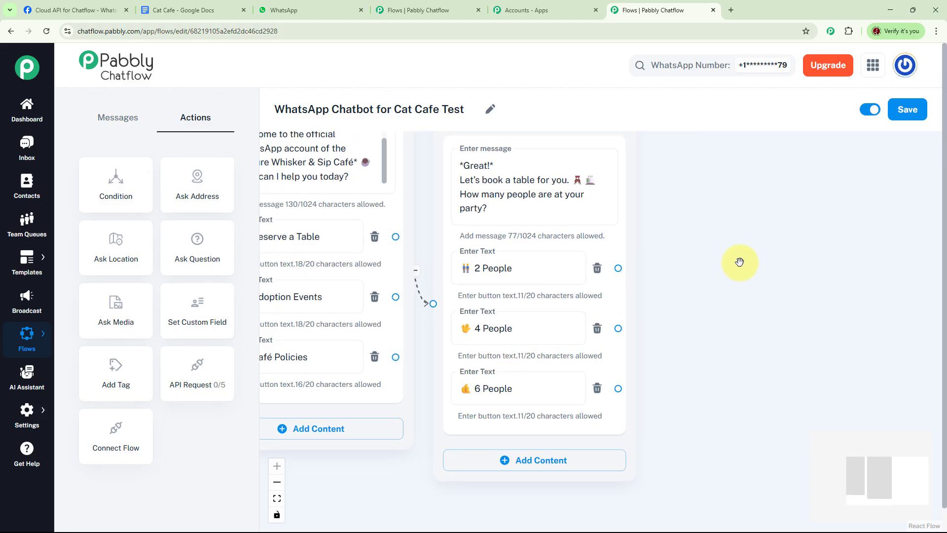
left_click(515, 269)
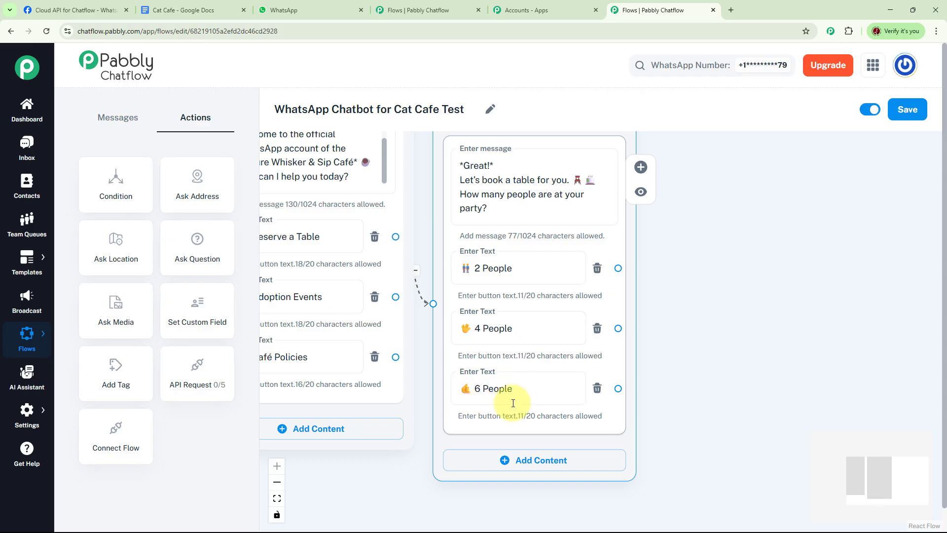
- Add an Ask Question node that asks "When would you like to come in?" and connect the 2, 4 and 6 People buttons to it
left_click_drag(700, 356, 627, 379)
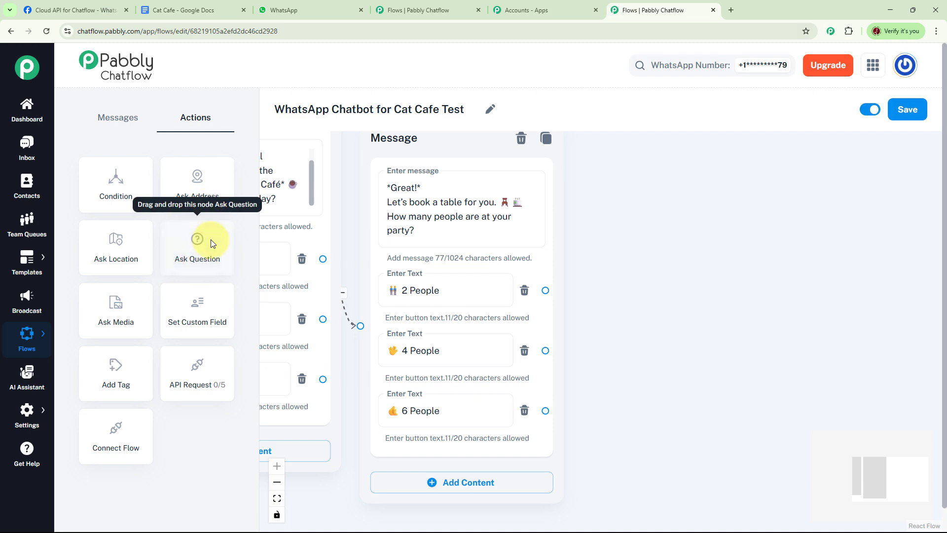
left_click_drag(211, 238, 685, 197)
left_click_drag(750, 205, 695, 164)
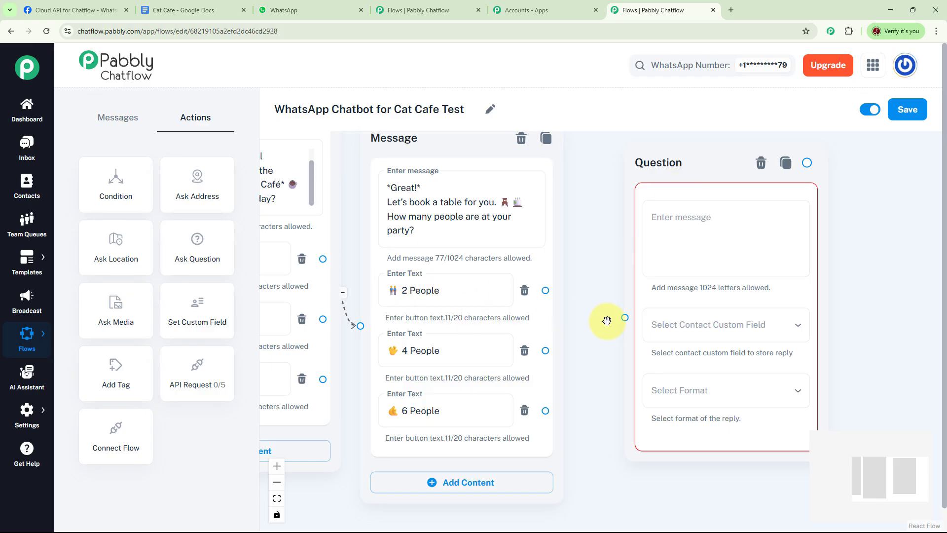
left_click_drag(545, 290, 624, 319)
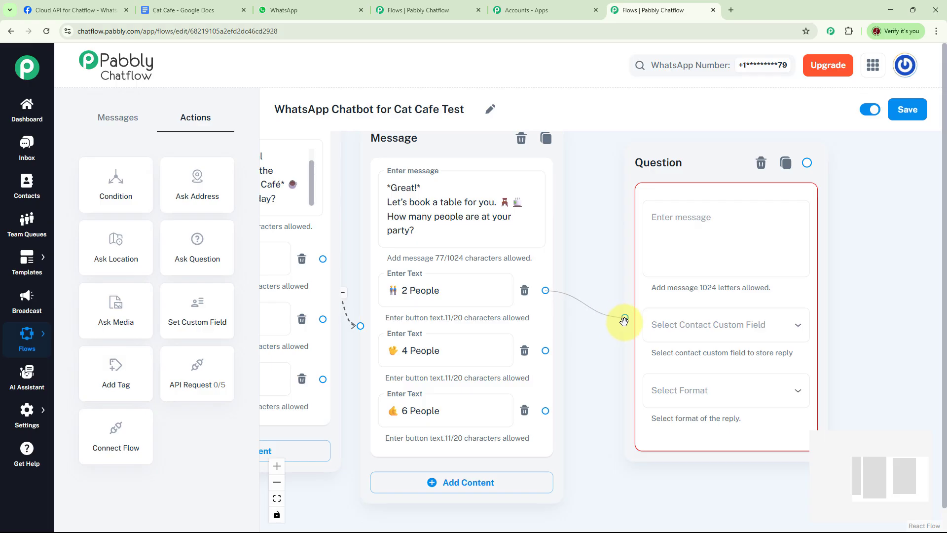
left_click_drag(545, 351, 625, 317)
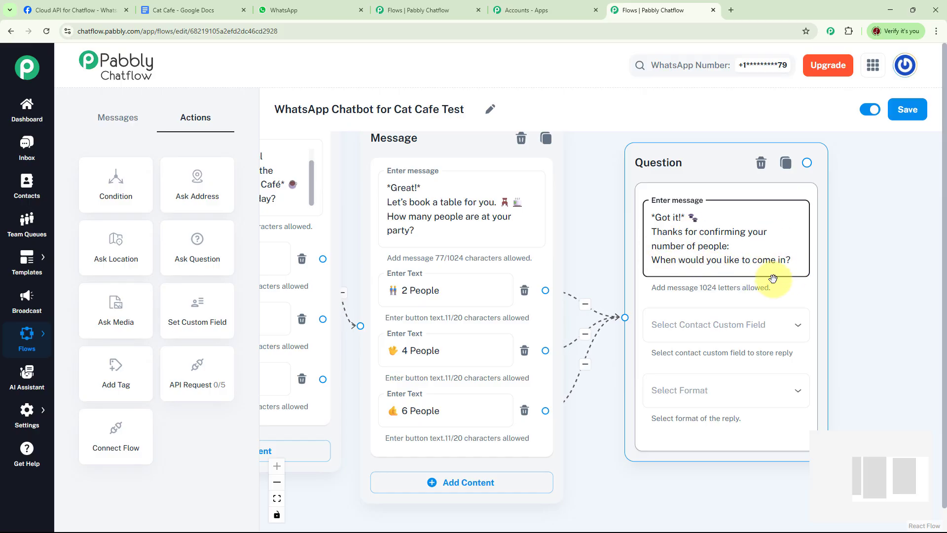
- Store the reply to the visit-date question in the Date contact custom field
left_click(839, 267)
left_click_drag(822, 267, 708, 246)
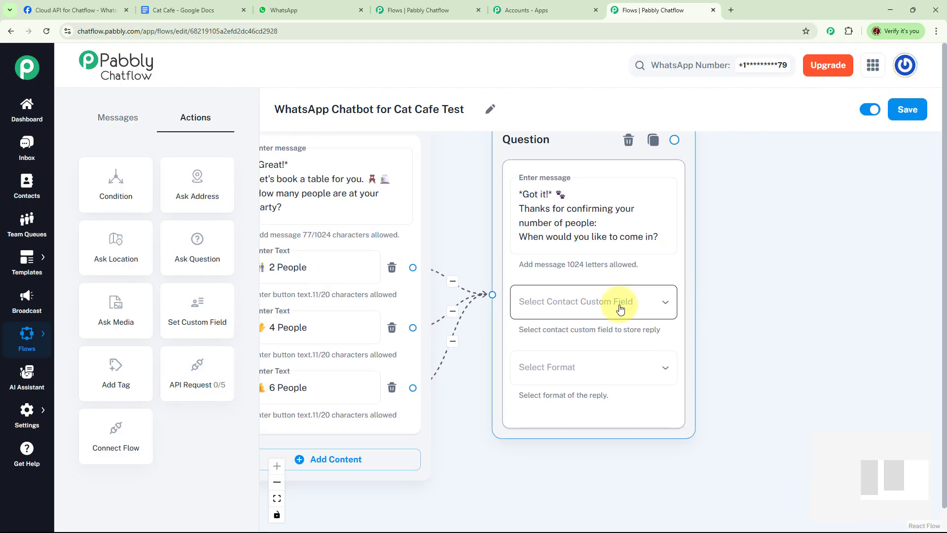
left_click(665, 307)
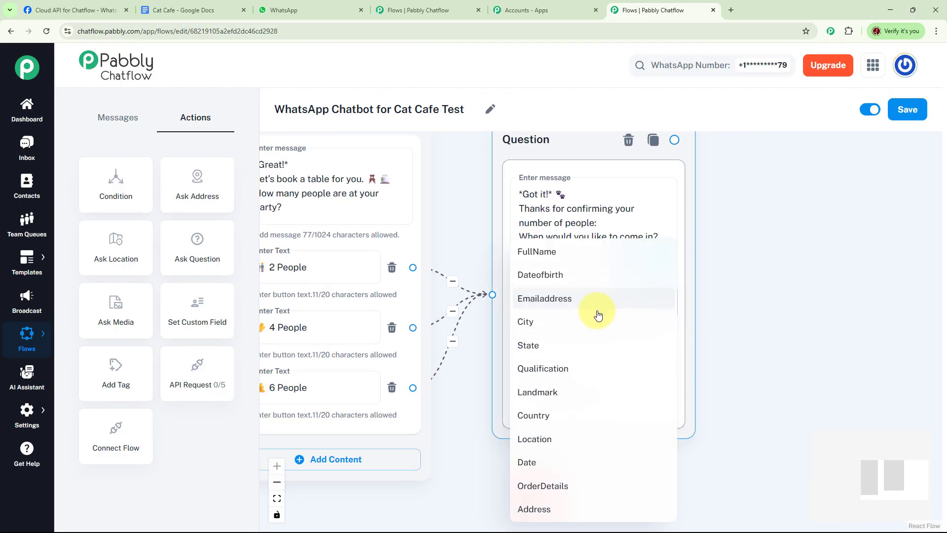
left_click(542, 463)
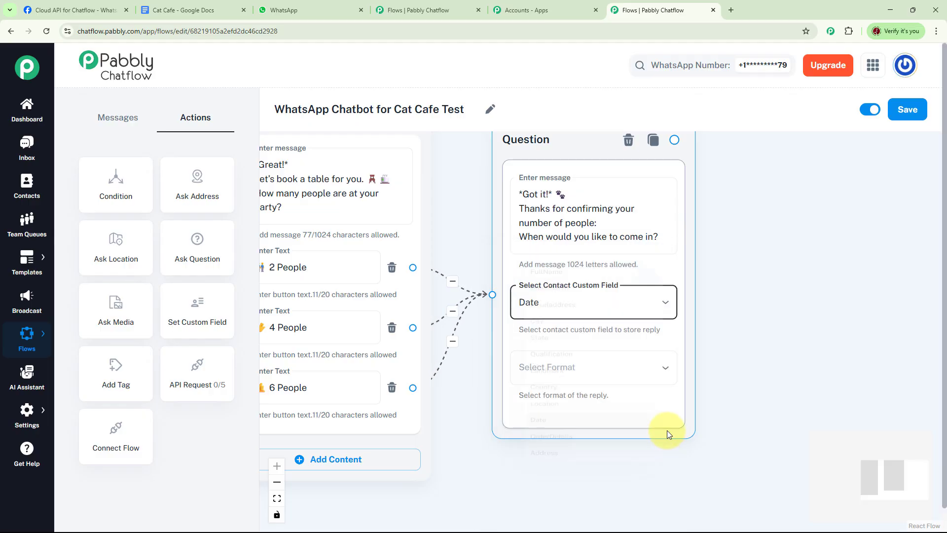
- Set the reply format of the visit-date question to Date, keeping Date as its contact custom field
left_click(655, 374)
left_click(538, 439)
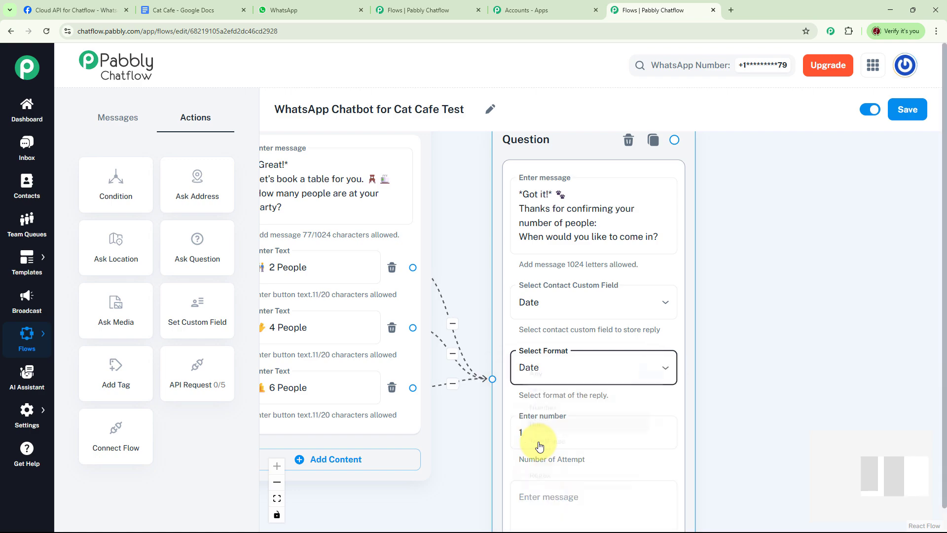
left_click(669, 308)
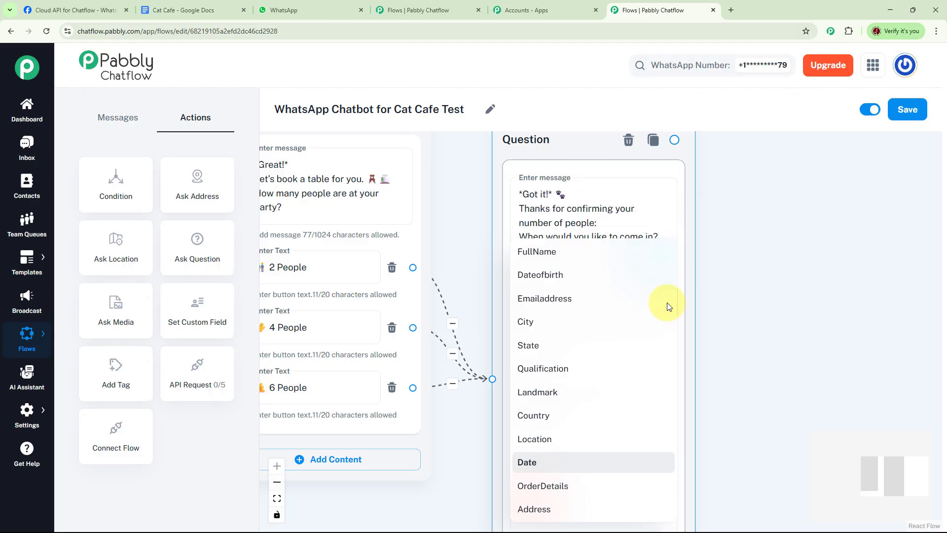
left_click(596, 216)
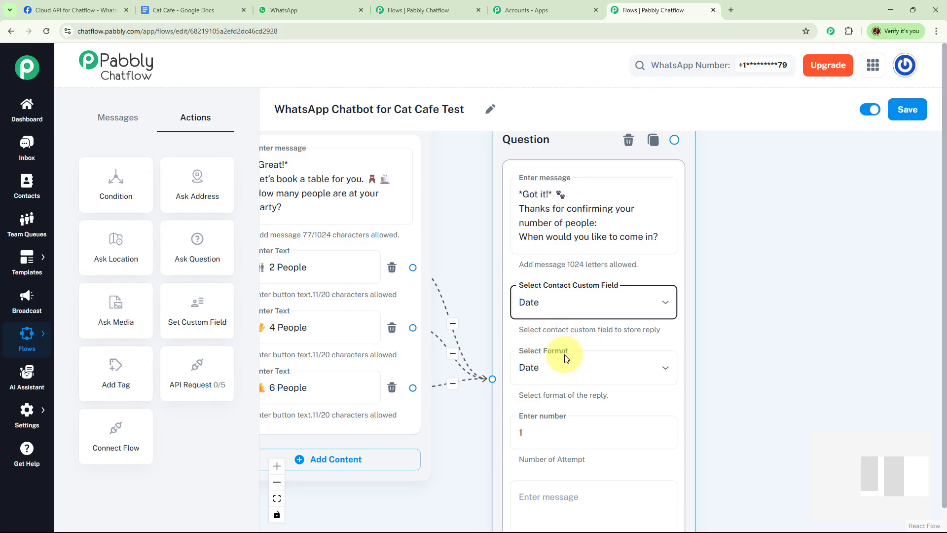
- Link the visit-date Question node to a new Text + Button message placed beside it
left_click(802, 346)
left_click_drag(802, 346, 694, 357)
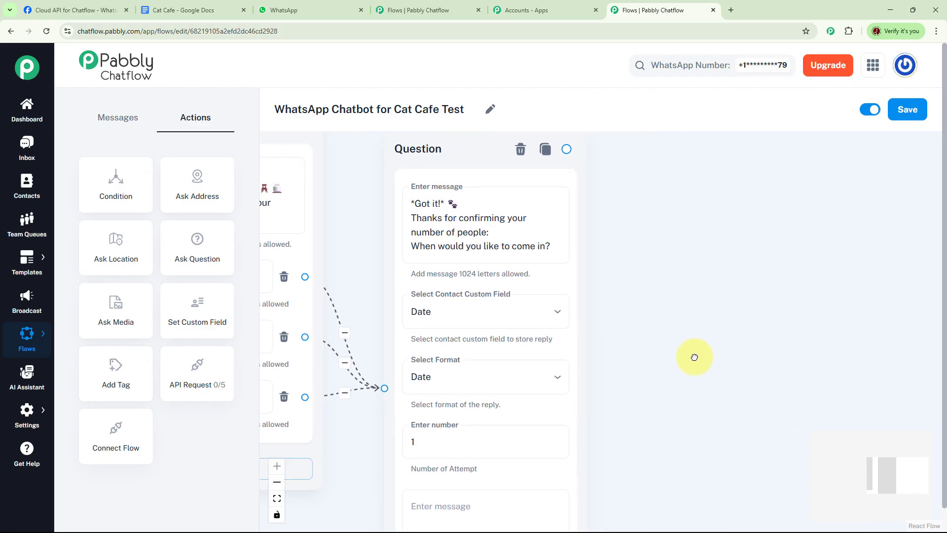
left_click_drag(655, 201, 629, 218)
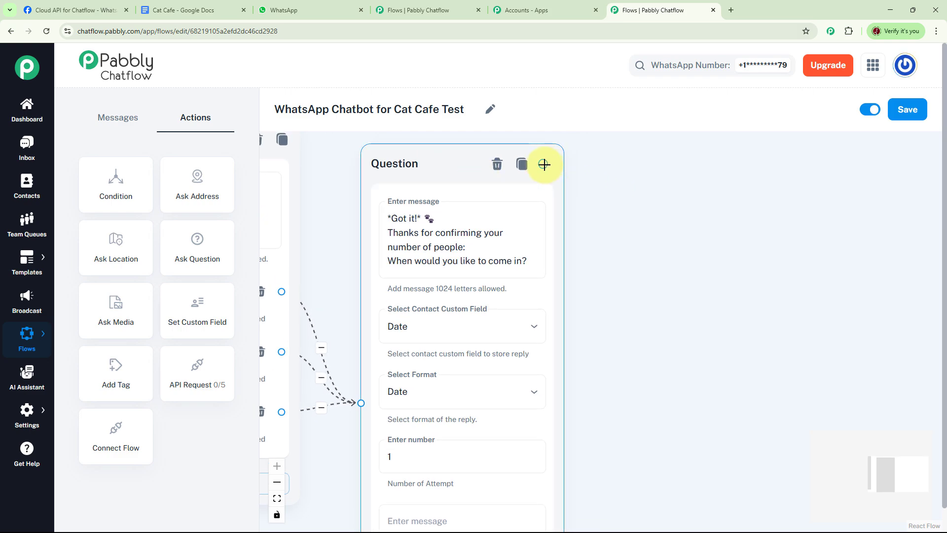
left_click_drag(544, 164, 668, 165)
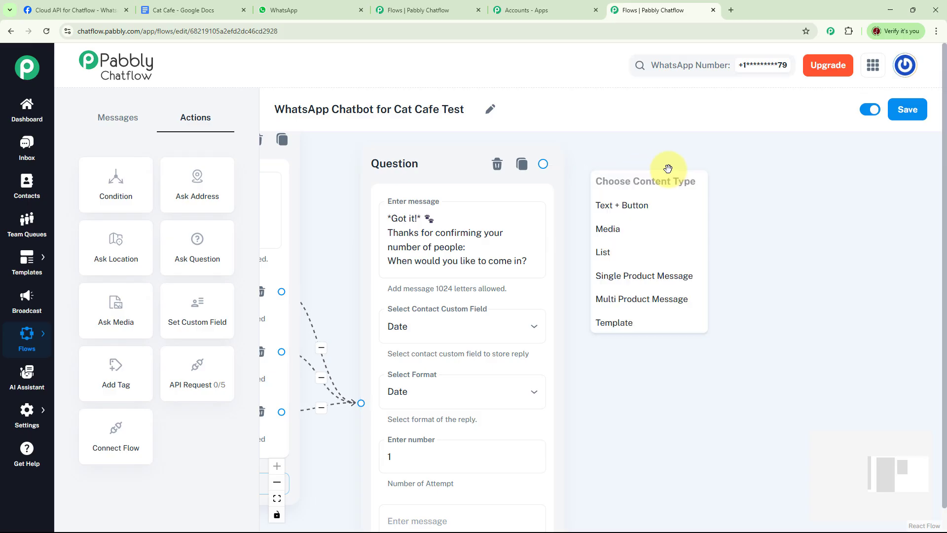
left_click(652, 210)
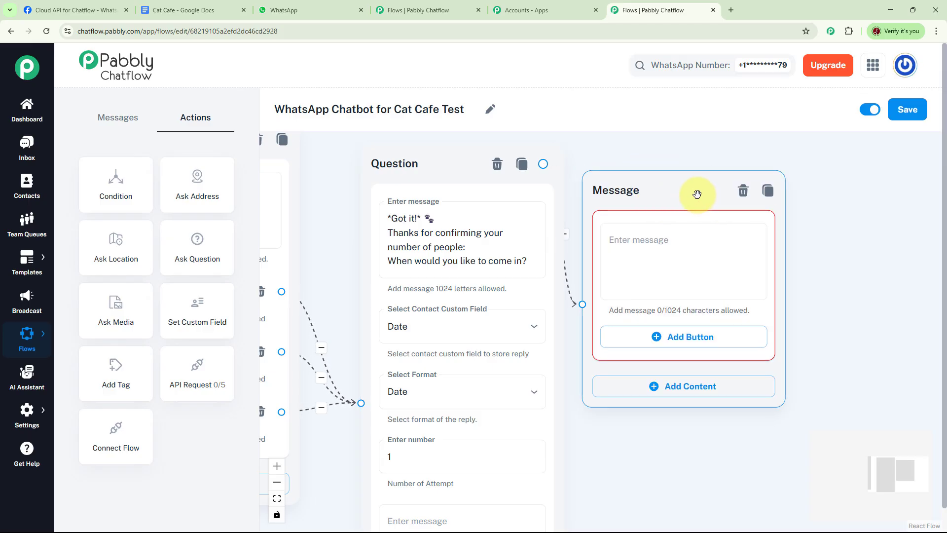
- Fill the new message with the "*Reservation confirmed!*" text ending in "Thanks for choosing us *Future Whisker & Sip Café*", without a blank first line
left_click(677, 237)
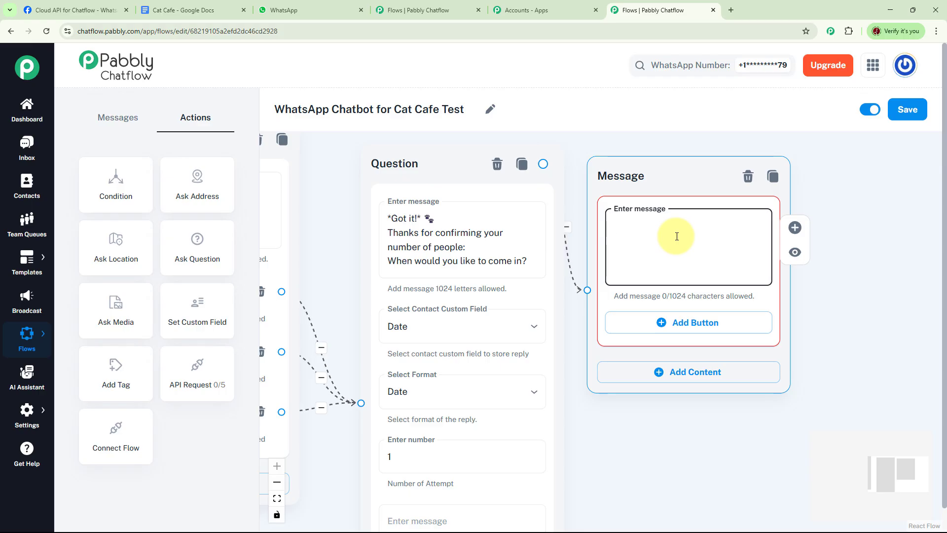
key("ctrl+v")
scroll(760, 247, "up", 3)
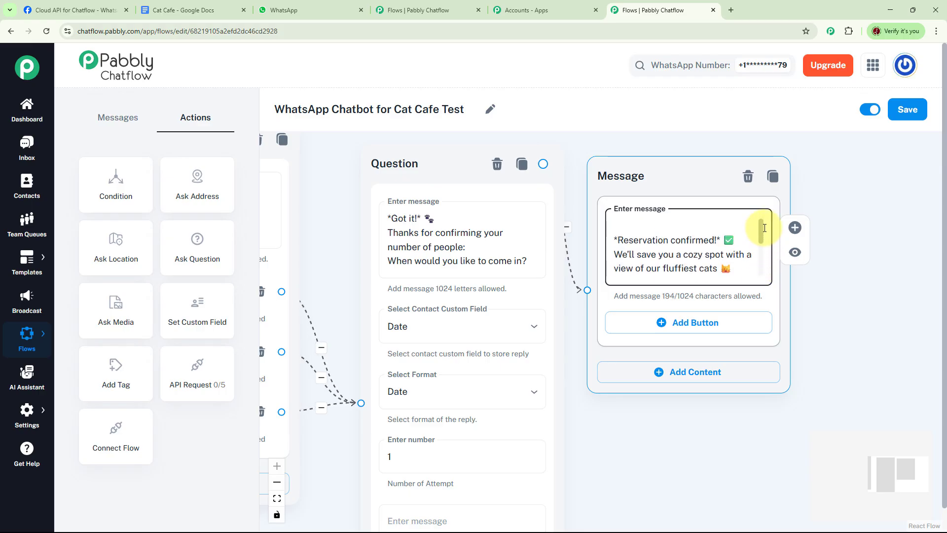
left_click(615, 244)
key("BackSpace")
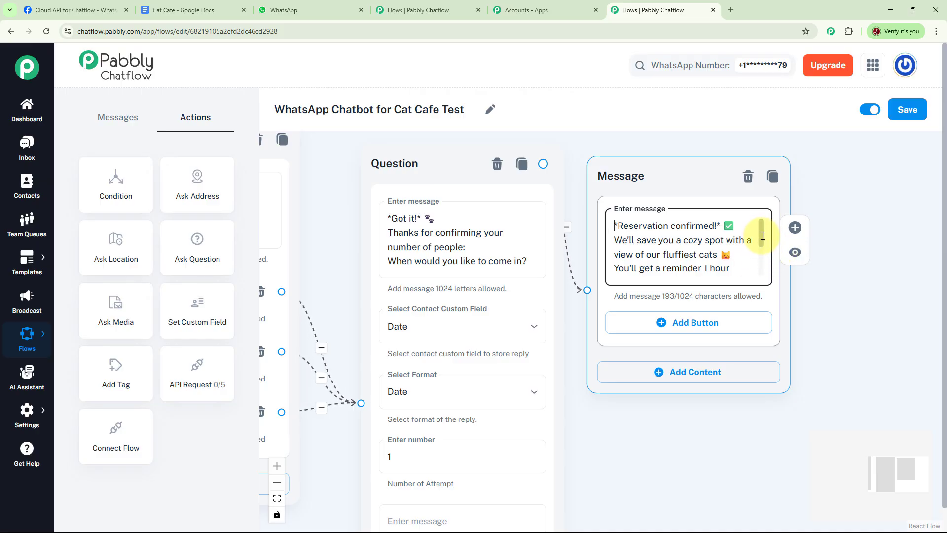
left_click_drag(762, 236, 682, 275)
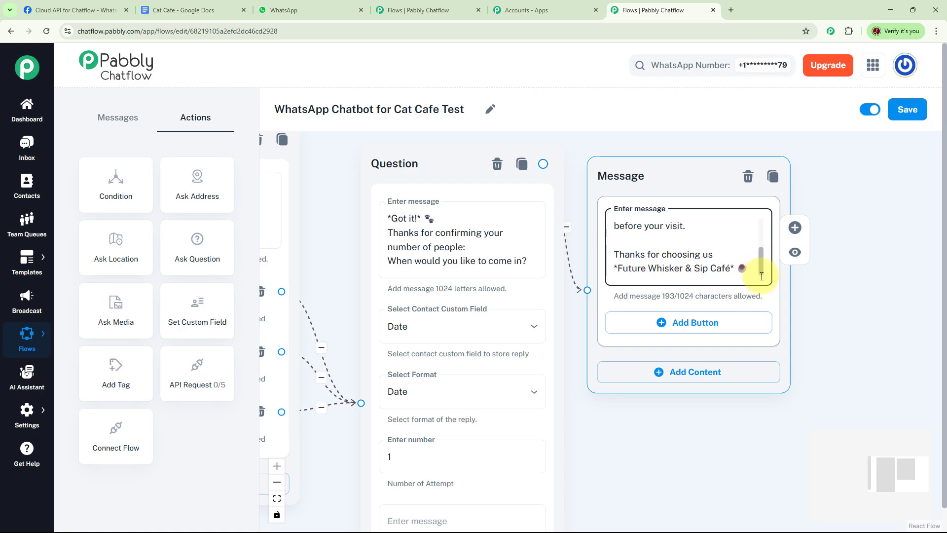
left_click_drag(828, 302, 853, 270)
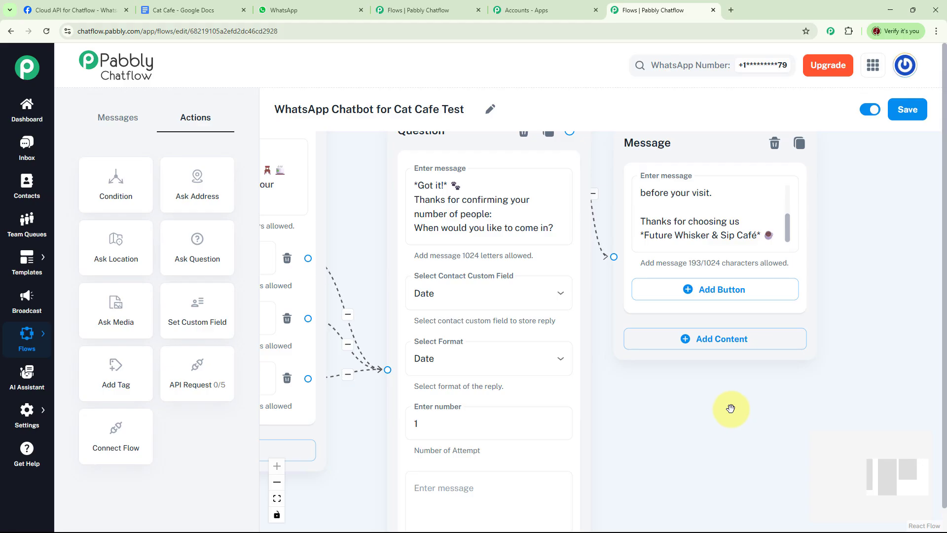
- Link the Adoption Events button to a new Text + Button message below the party-size message
mouse_move(713, 202)
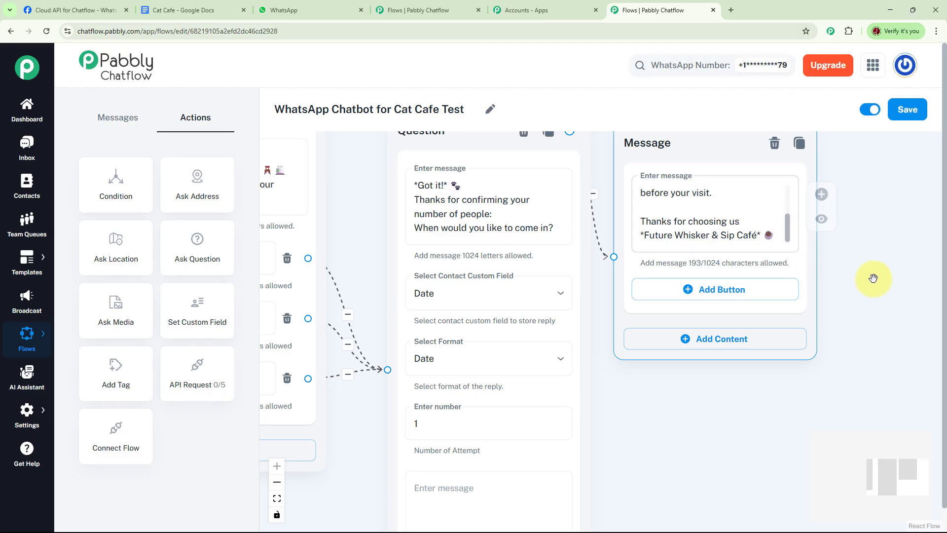
scroll(560, 429, "left", 8)
scroll(561, 429, "down", 2)
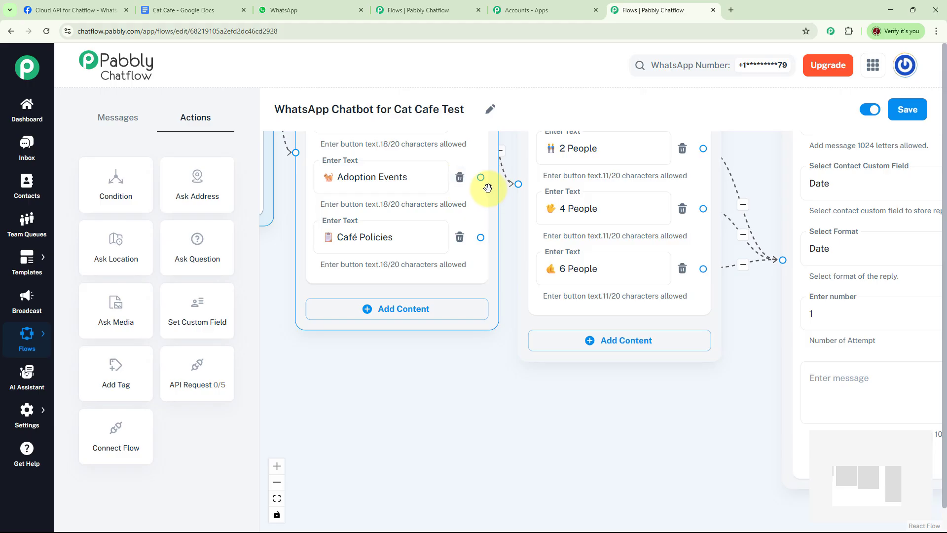
scroll(489, 376, "down", 1)
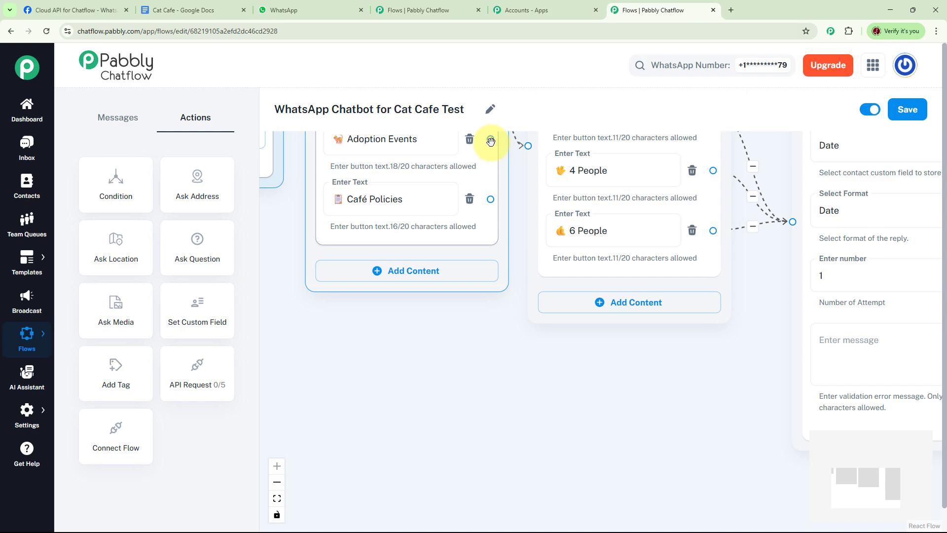
left_click_drag(490, 139, 645, 372)
left_click(655, 411)
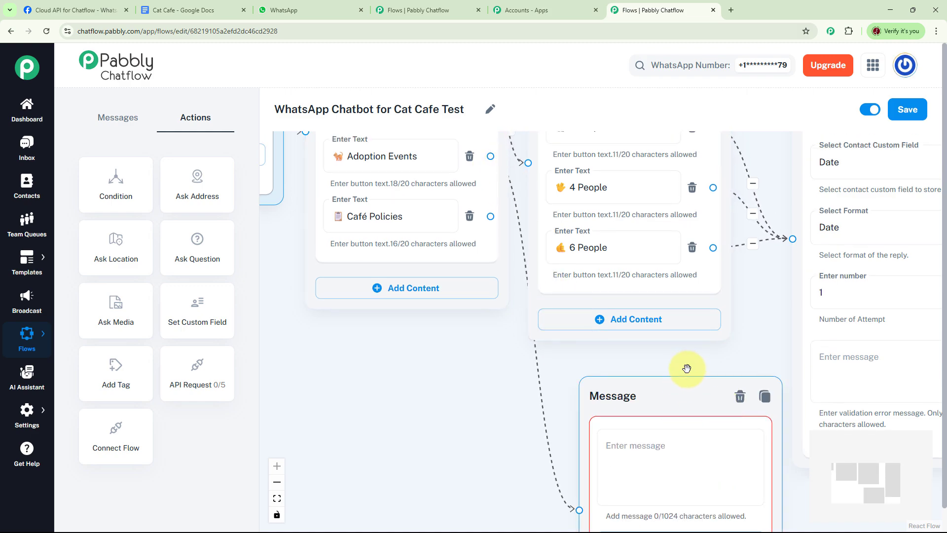
- Fill the adoption message with "*Here's what's coming up!*", Sunday, May 18 – Kitten Cuddles + Adoptions, 1 PM - 4 PM, and "Tap below to RSVP"
scroll(678, 341, "down", 3)
left_click(641, 354)
key("ctrl+v")
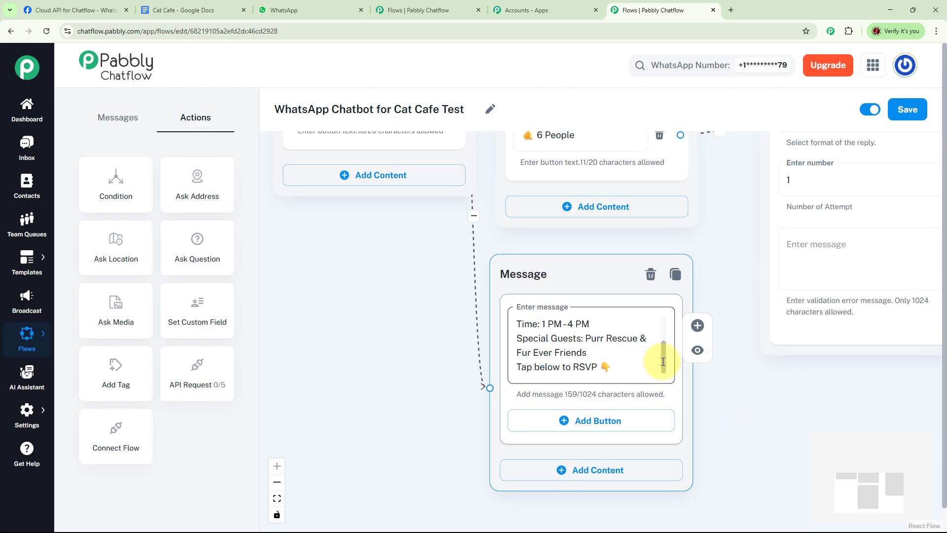
left_click_drag(662, 360, 671, 326)
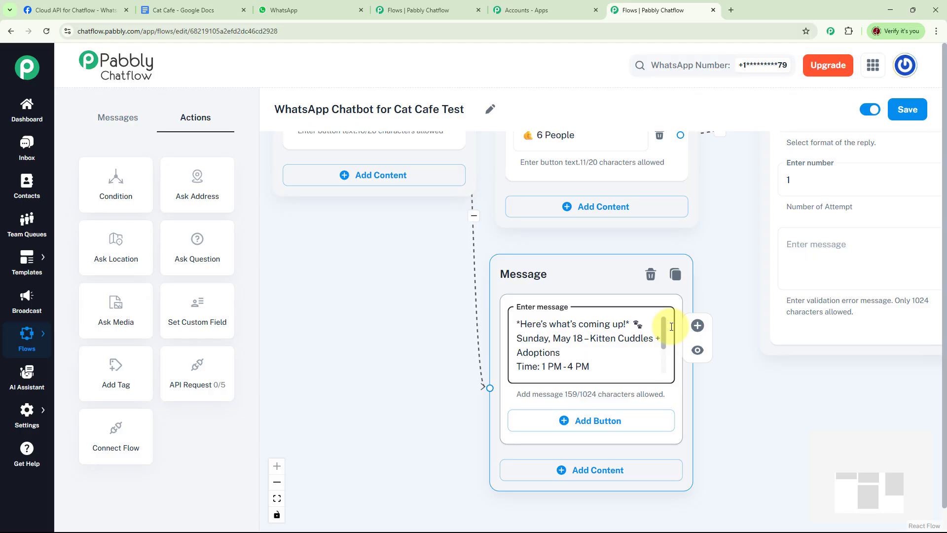
left_click_drag(671, 341, 669, 365)
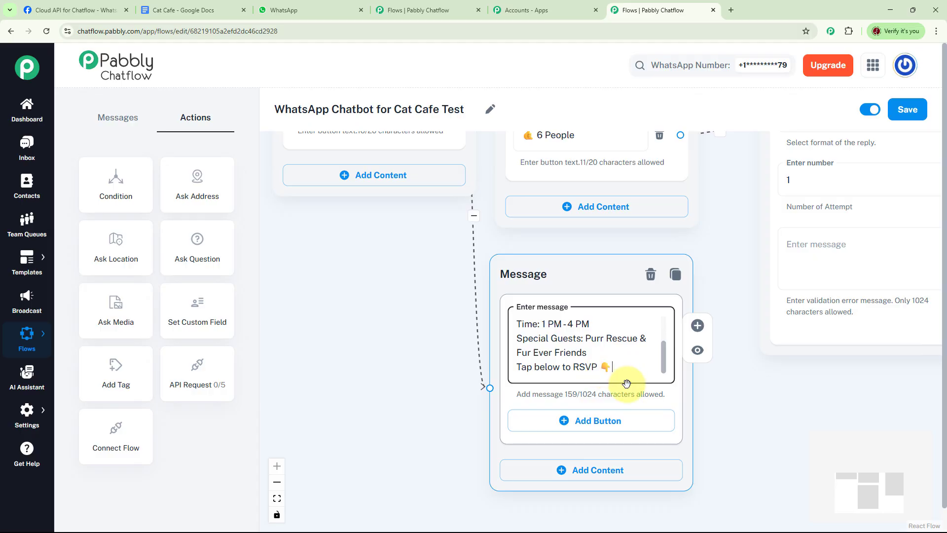
- Add two buttons to the adoption events message: RSVP and Back to Main Menu
left_click_drag(737, 432, 729, 344)
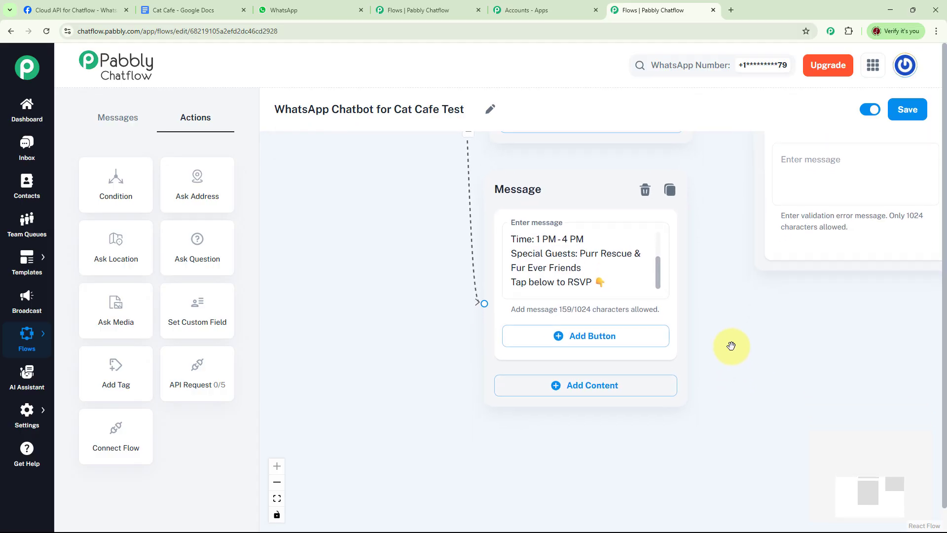
left_click(593, 337)
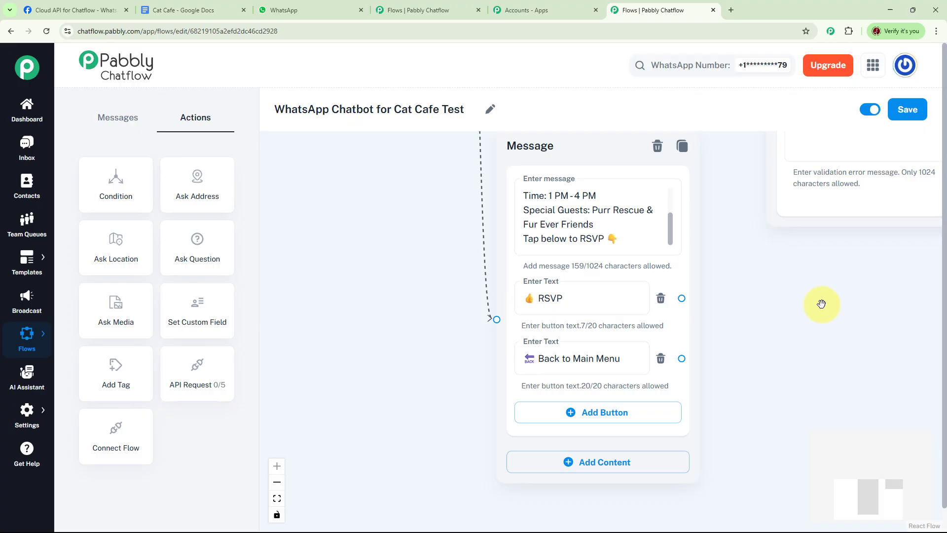
left_click(598, 300)
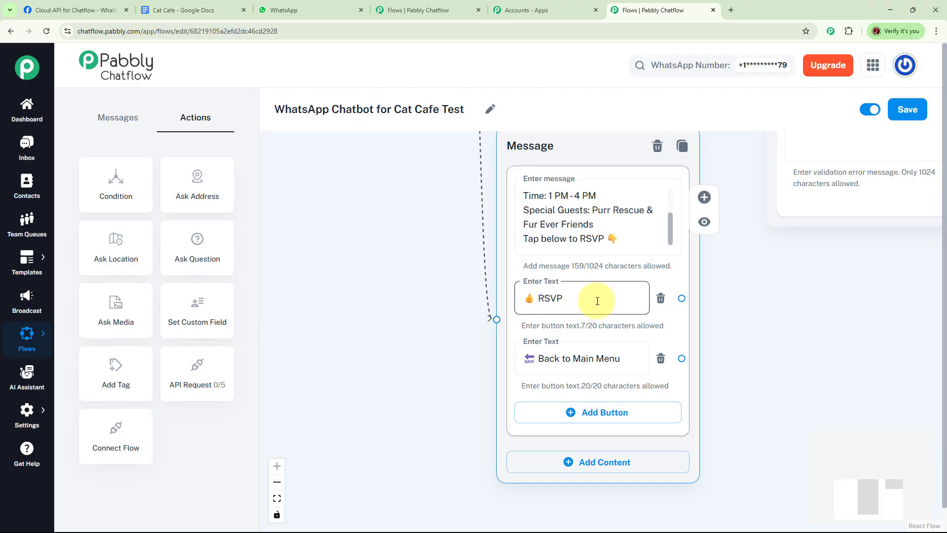
left_click(613, 372)
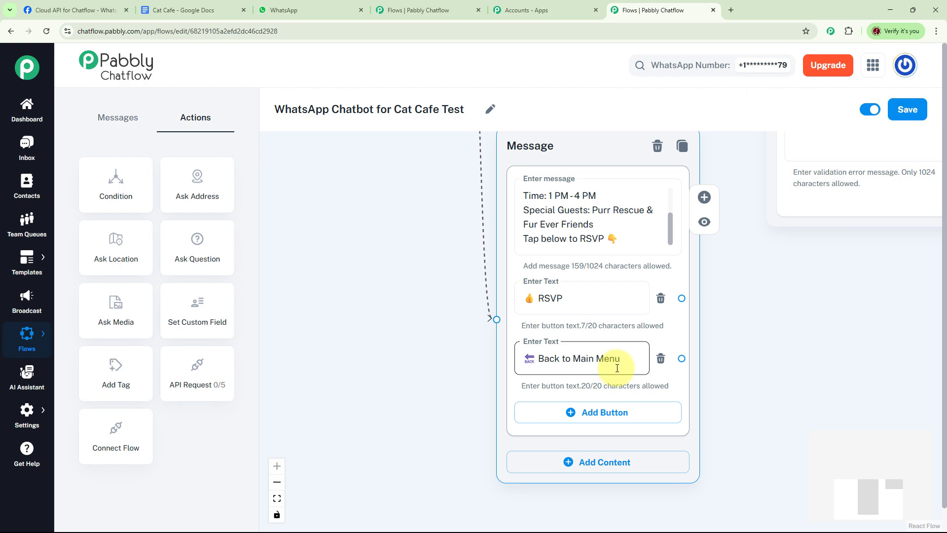
left_click(753, 348)
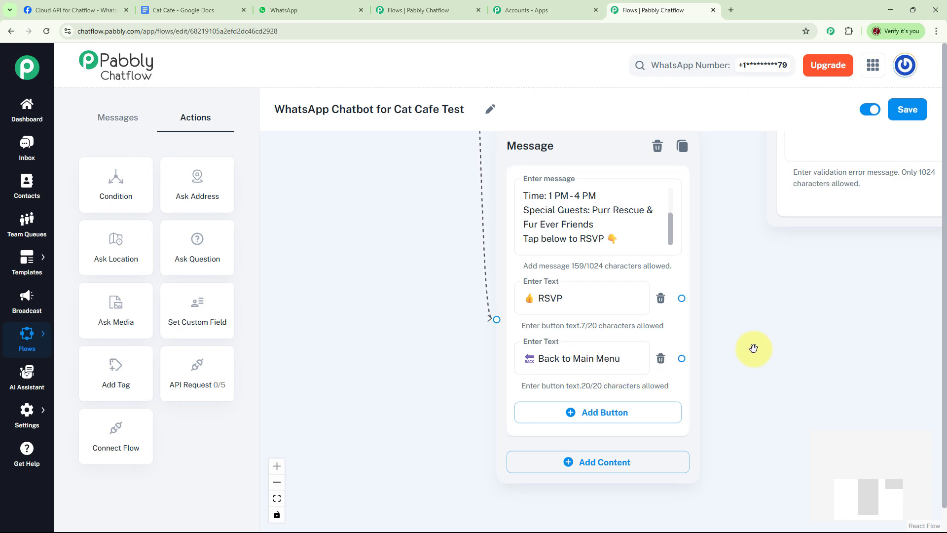
- Connect the Back to Main Menu button to the main menu message that holds Reserve a Table, Adoption Events and Café Policies
scroll(774, 390, "down", 4)
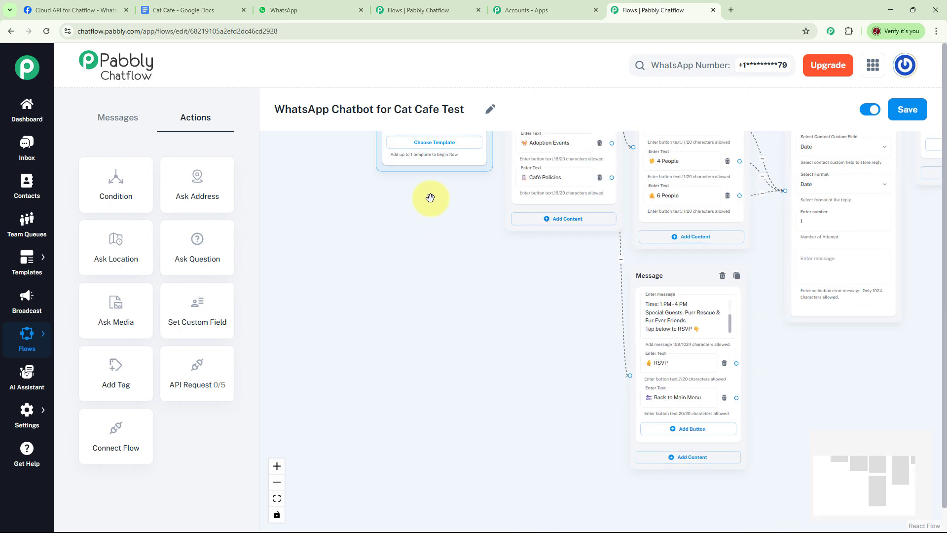
left_click_drag(461, 261, 475, 321)
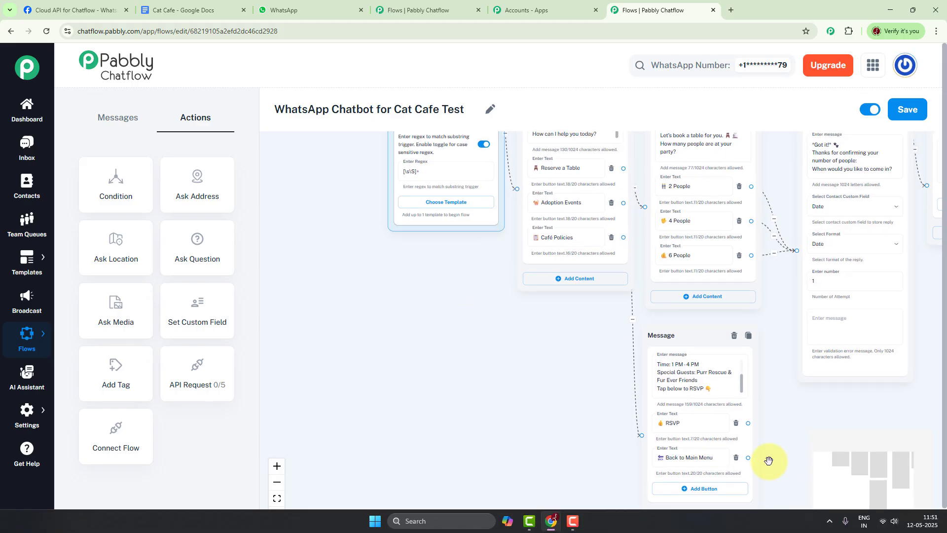
mouse_move(750, 458)
left_click_drag(748, 459, 517, 168)
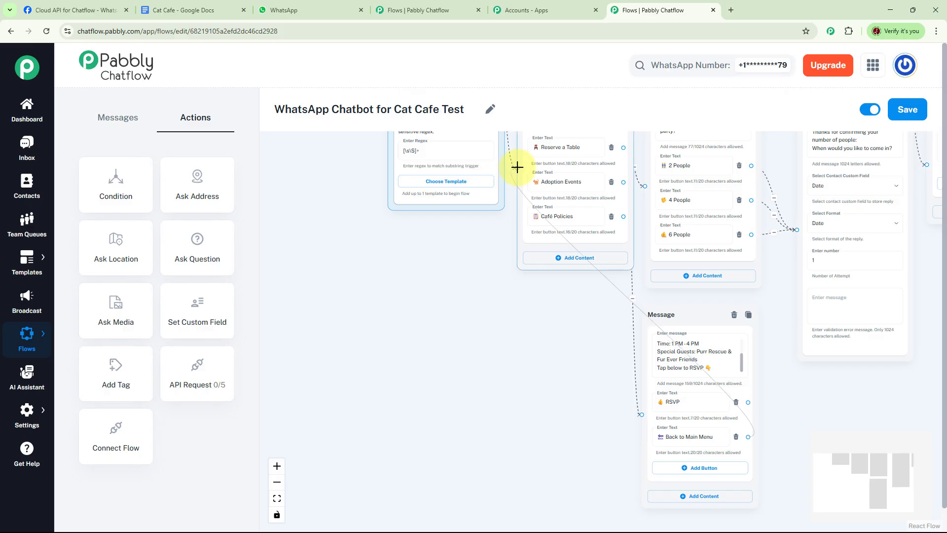
left_click_drag(518, 168, 517, 167)
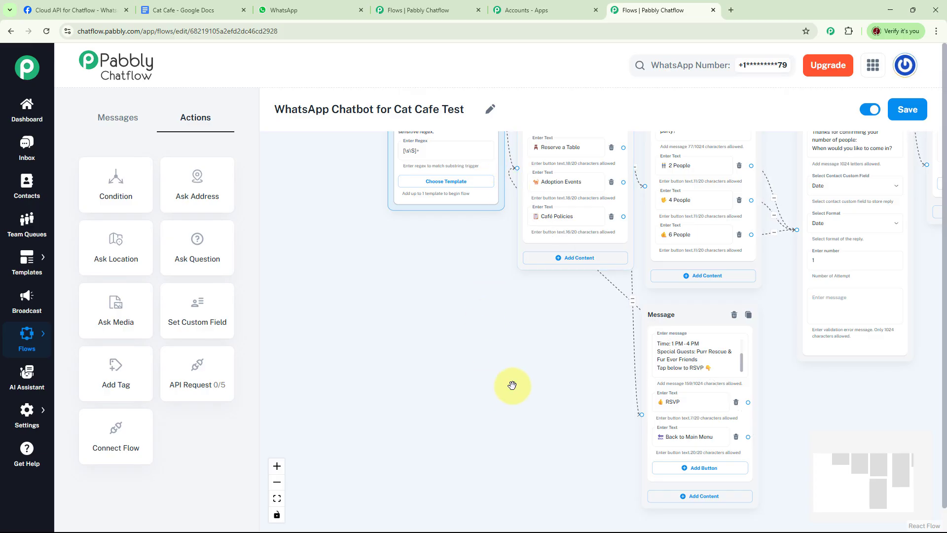
- Link RSVP to a new Text + Button message beginning "*You're all set!* Thanks for replying to our cat adoption event!"
left_click_drag(818, 408, 594, 369)
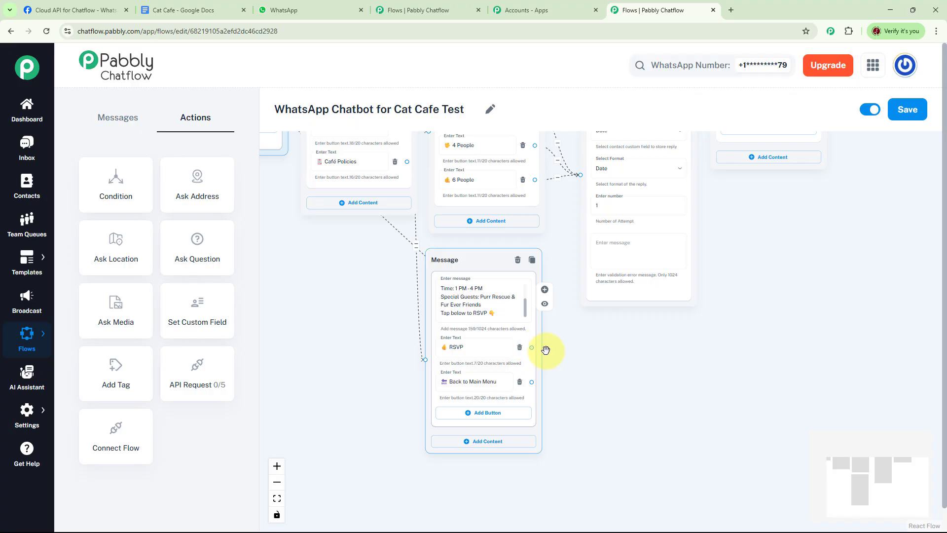
left_click_drag(545, 350, 649, 346)
left_click(675, 376)
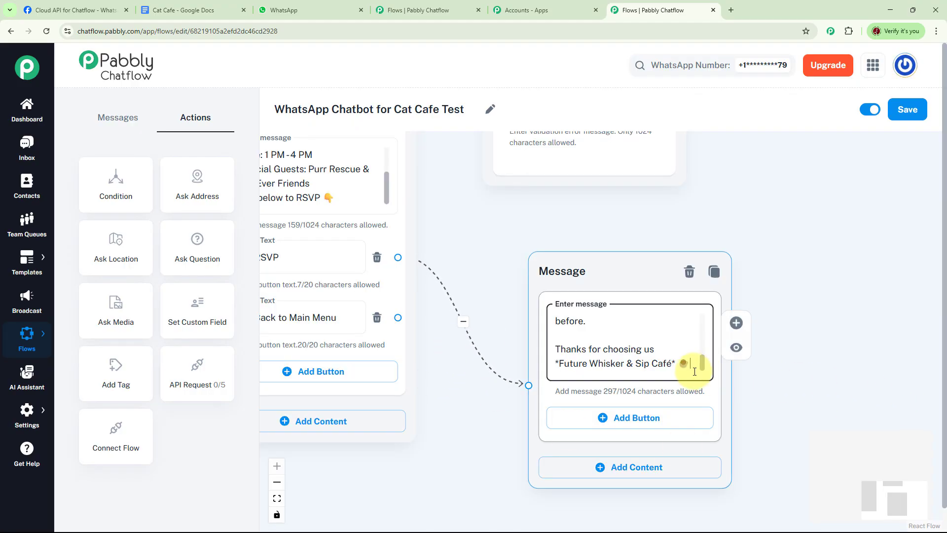
left_click_drag(705, 363, 706, 323)
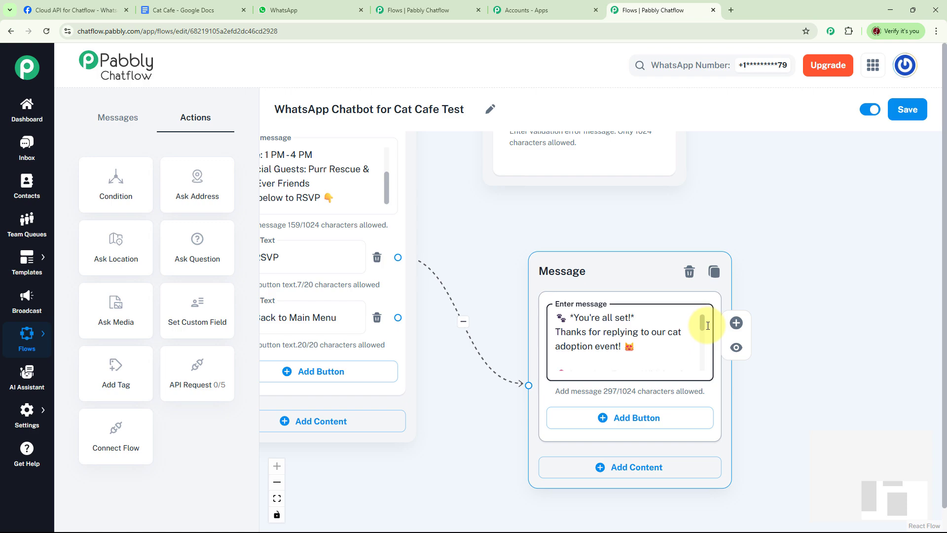
left_click_drag(708, 323, 710, 369)
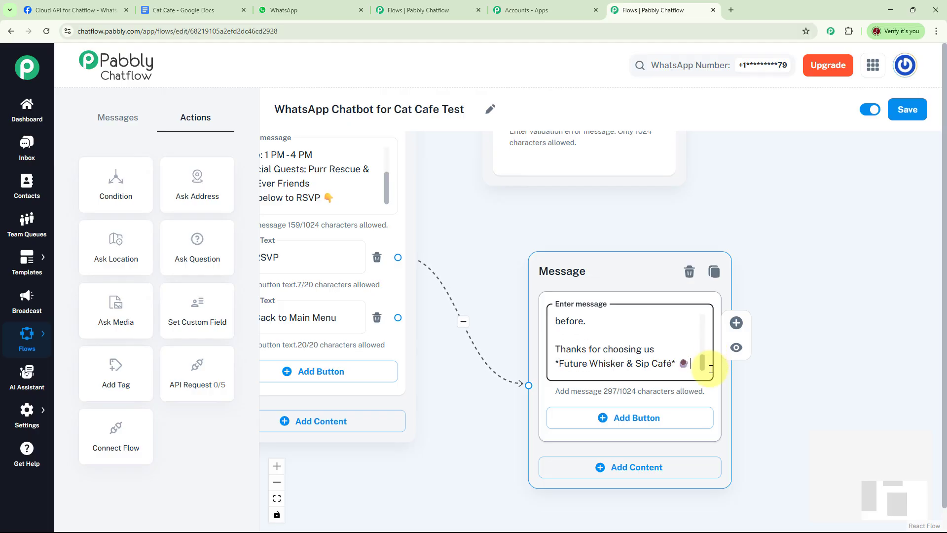
left_click(824, 488)
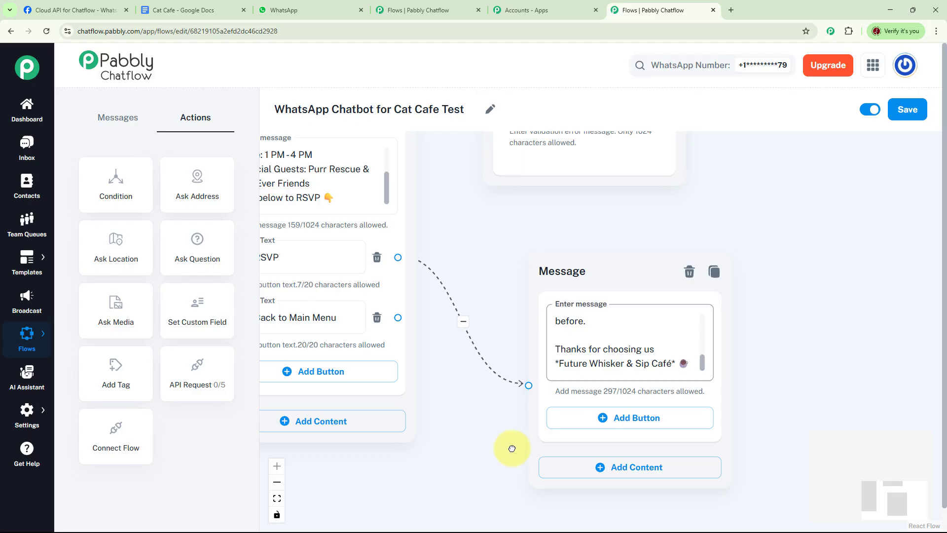
- Link the main menu's Café Policies button to a new Text + Button message placed below the main menu message
scroll(510, 446, "left", 8)
scroll(509, 446, "down", 4)
scroll(594, 382, "left", 3)
scroll(594, 383, "up", 8)
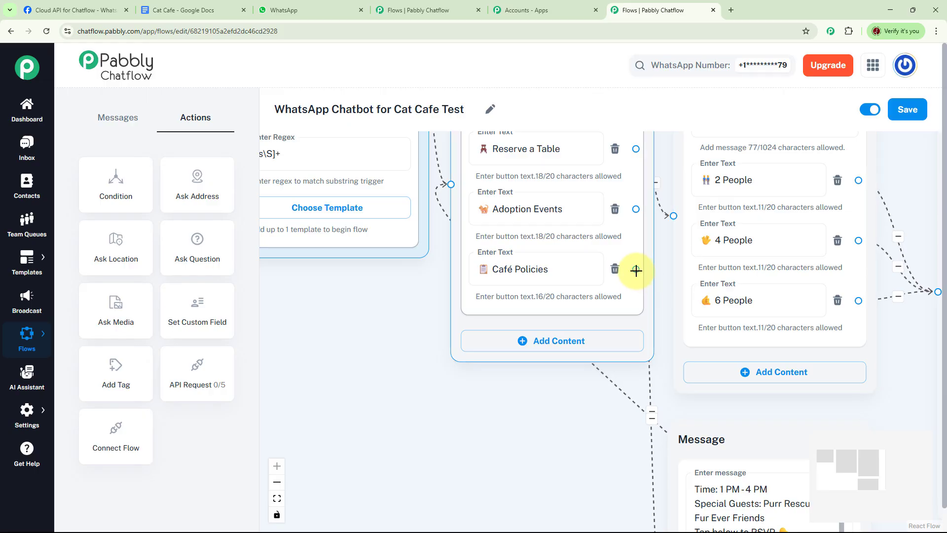
left_click_drag(636, 271, 391, 346)
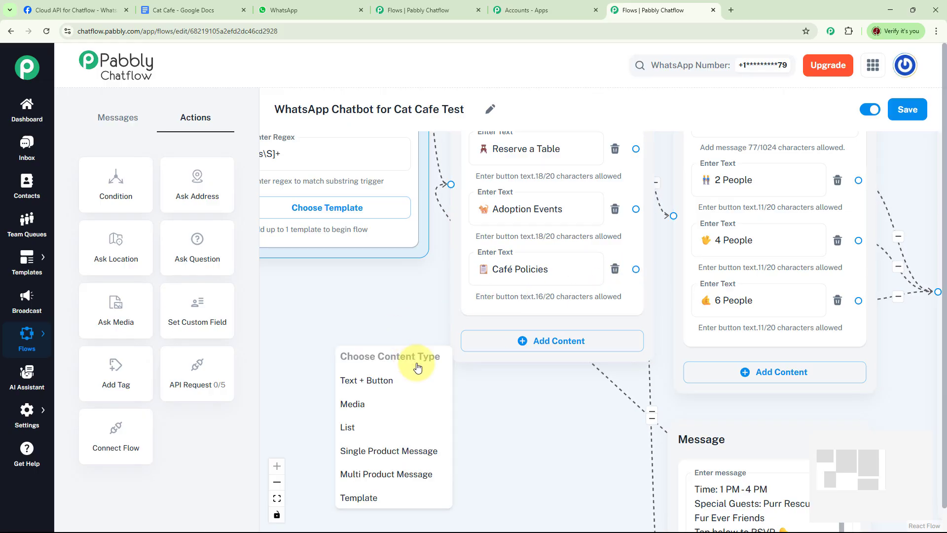
left_click(394, 380)
left_click_drag(589, 354, 599, 232)
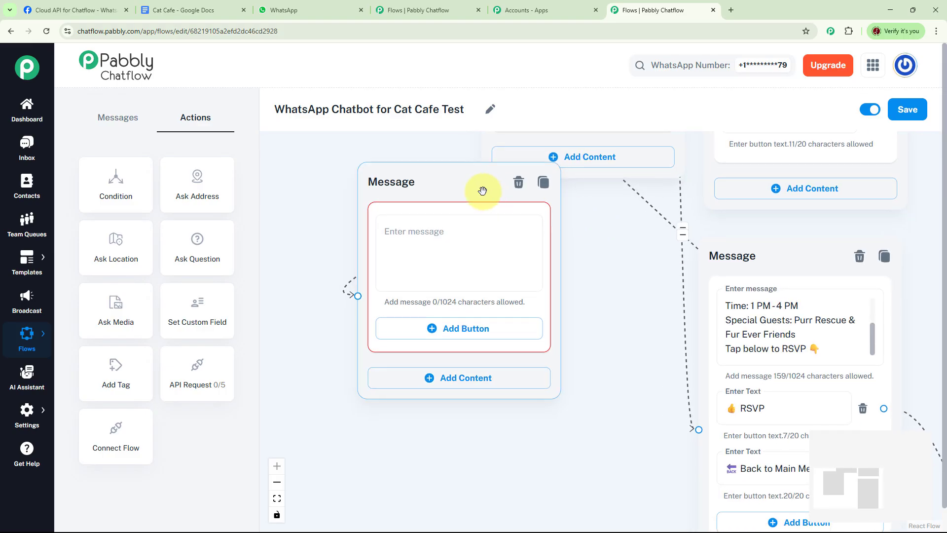
left_click_drag(456, 196, 422, 267)
- Fill the policies message with the copied café guidelines, from "*Bringing Your Pet*" through the closing "*Future Whisker & Sip Café*", and review the text
left_click(422, 326)
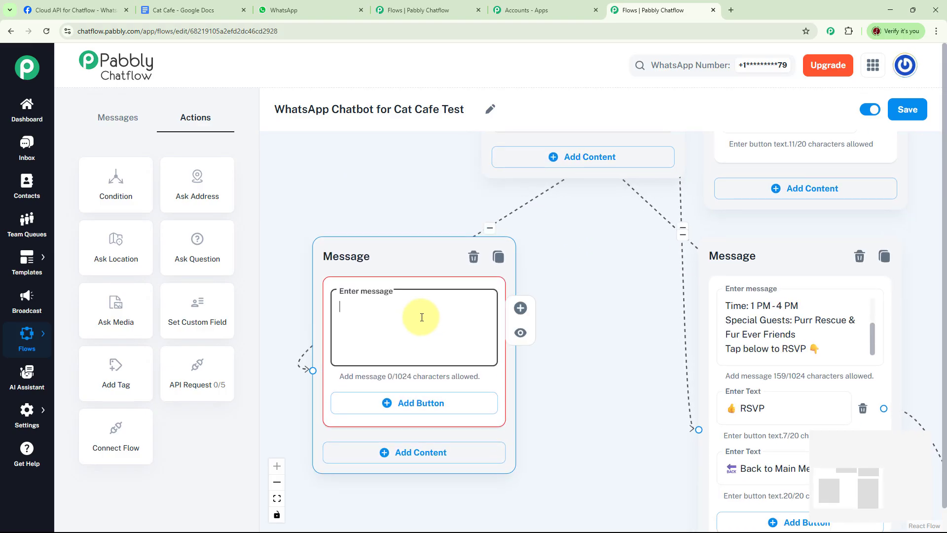
key("ctrl+v")
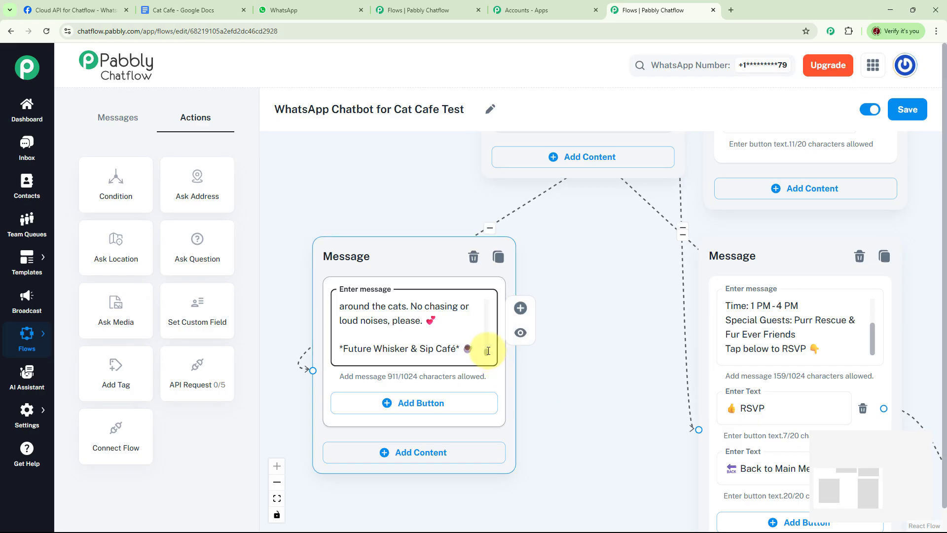
left_click_drag(488, 351, 491, 307)
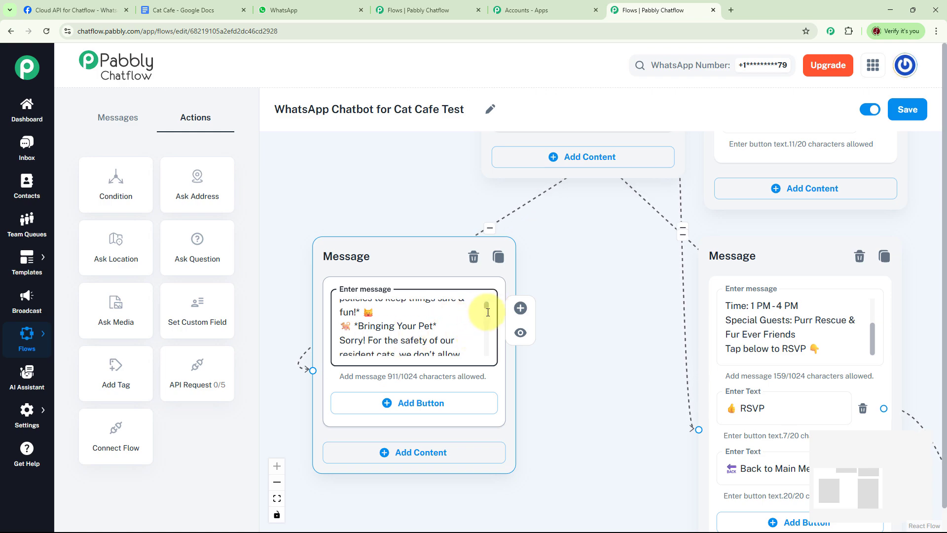
left_click_drag(485, 306, 490, 311)
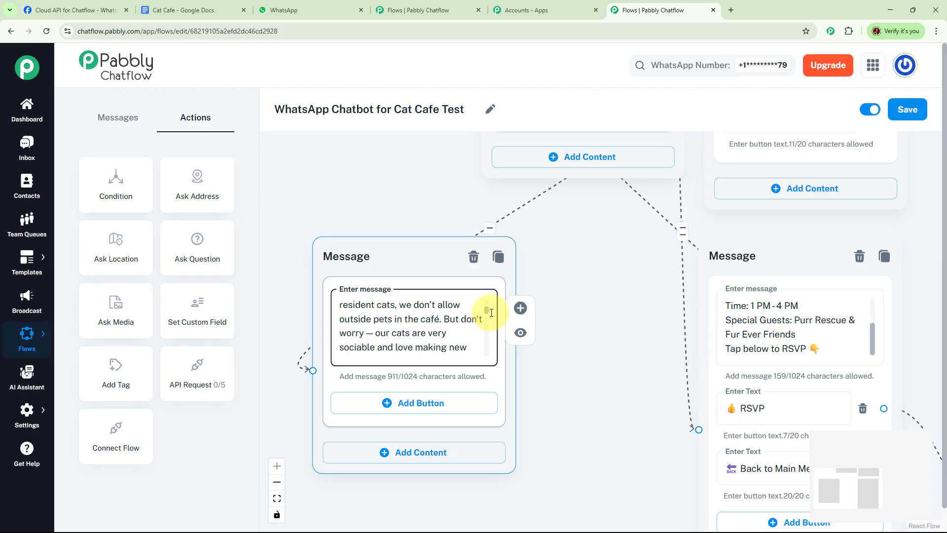
left_click_drag(491, 313, 491, 357)
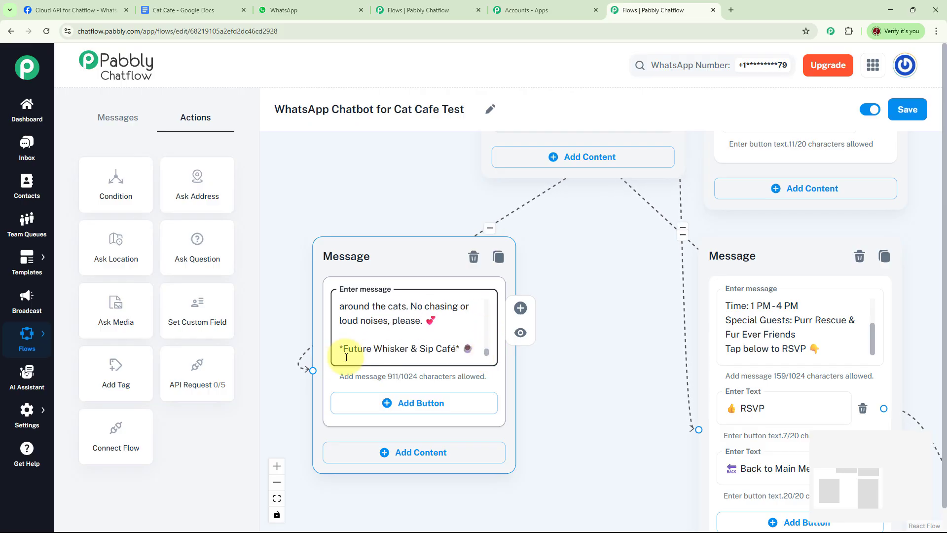
left_click(648, 369)
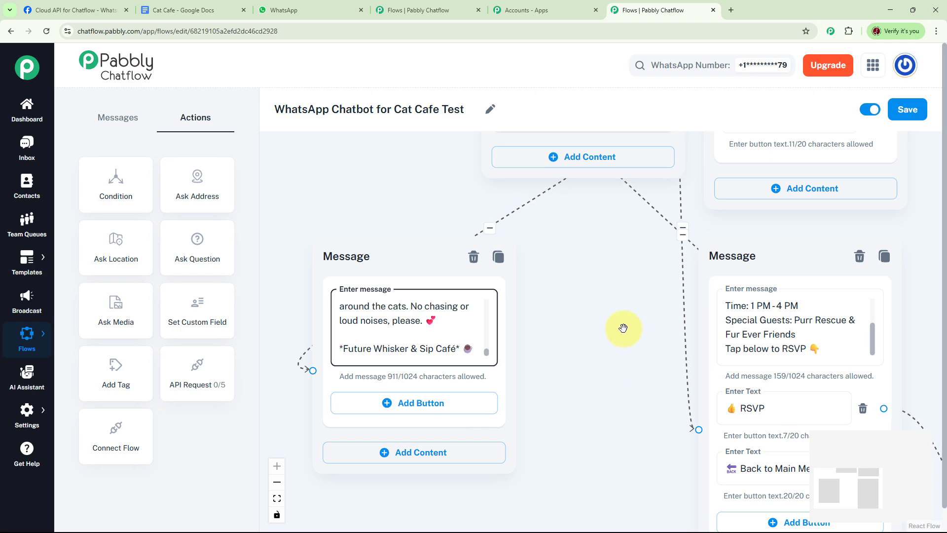
- Look over the whole flow, switch to WhatsApp Web and clear the Future Cat Cafe chat
scroll(623, 328, "down", 5)
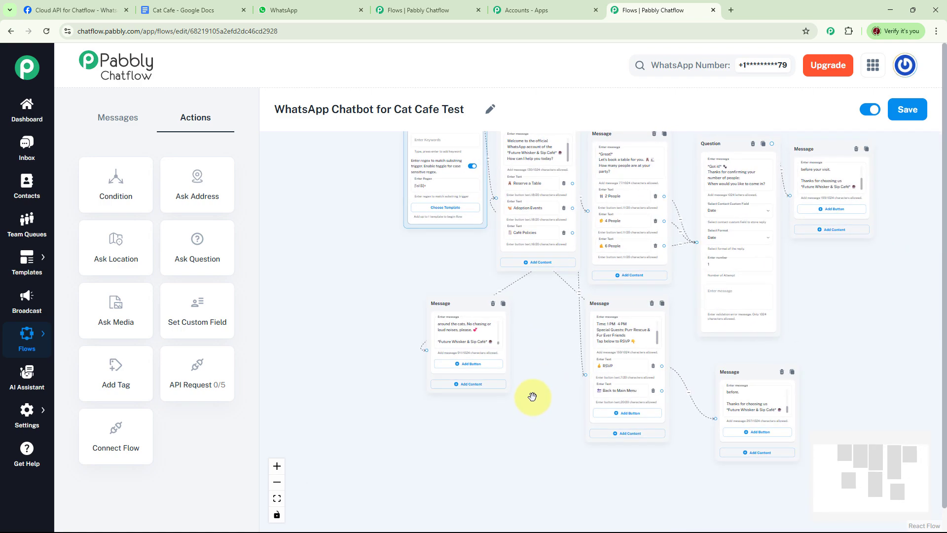
left_click_drag(541, 415, 492, 446)
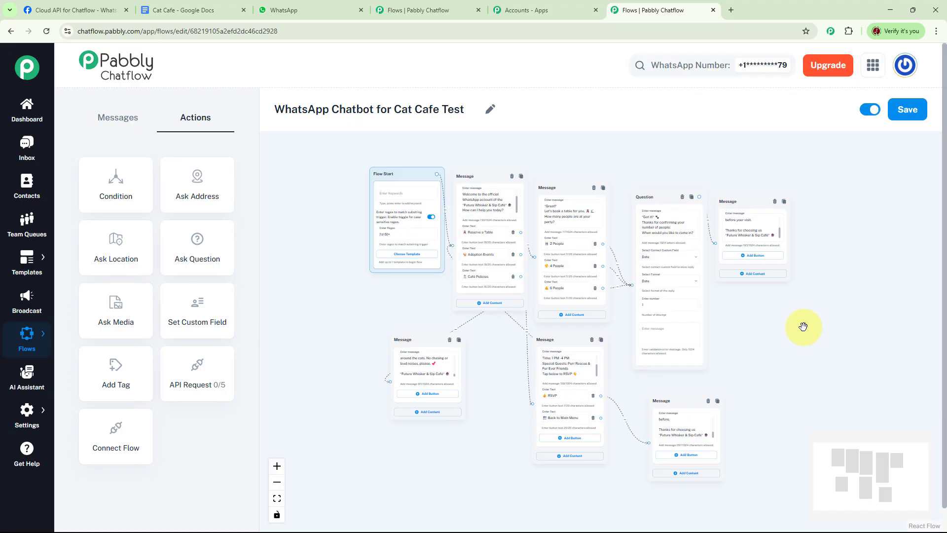
left_click(303, 10)
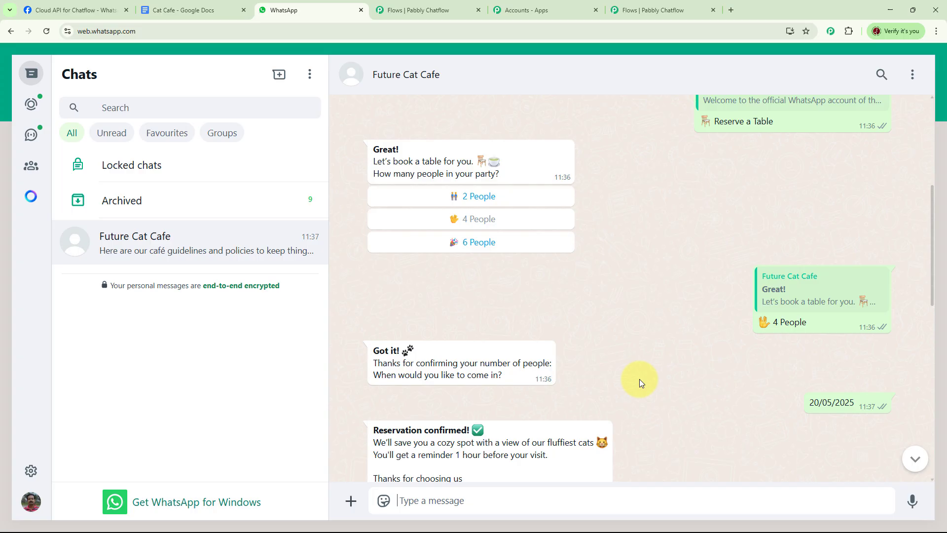
left_click(913, 79)
left_click(877, 279)
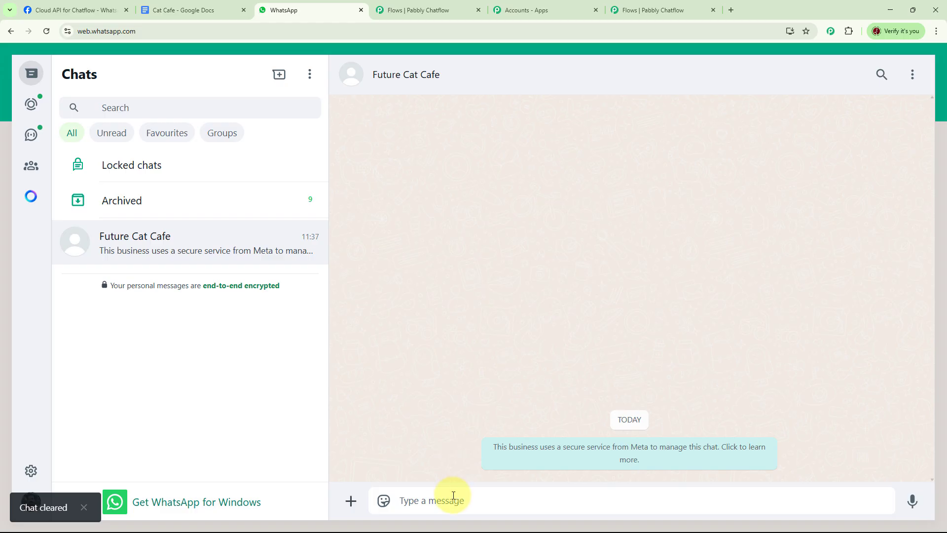
- Send "Cafe" to Future Cat Cafe and test the Adoption Events and Café Policies replies from the welcome message
type("Cafe")
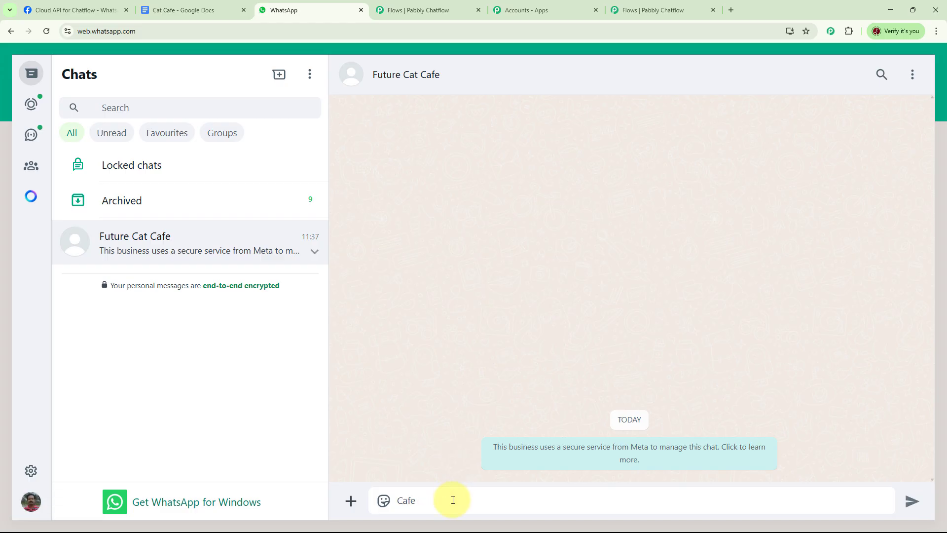
key("Return")
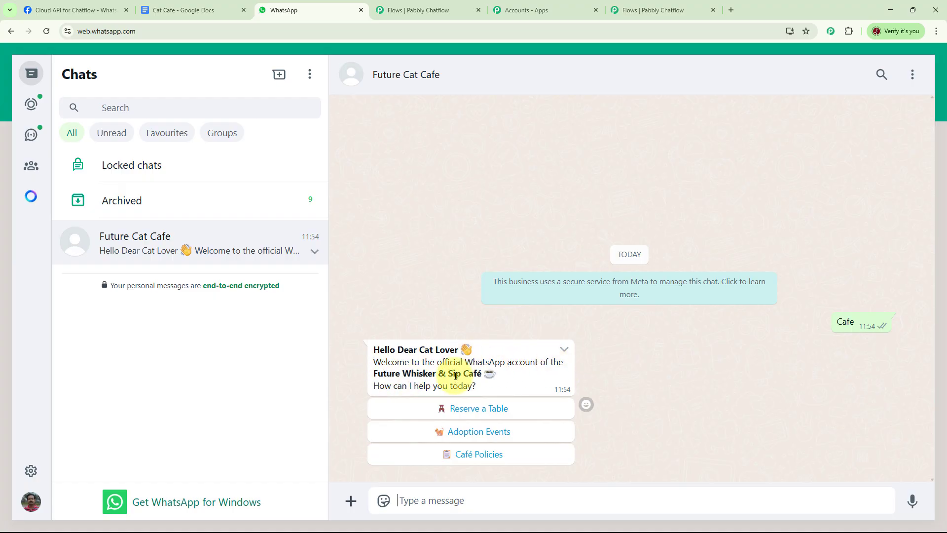
left_click(498, 433)
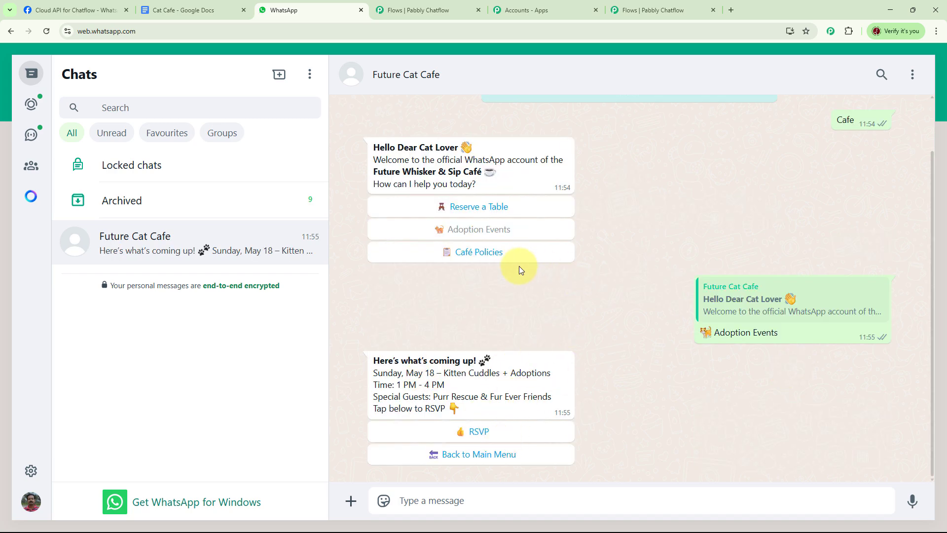
left_click(498, 254)
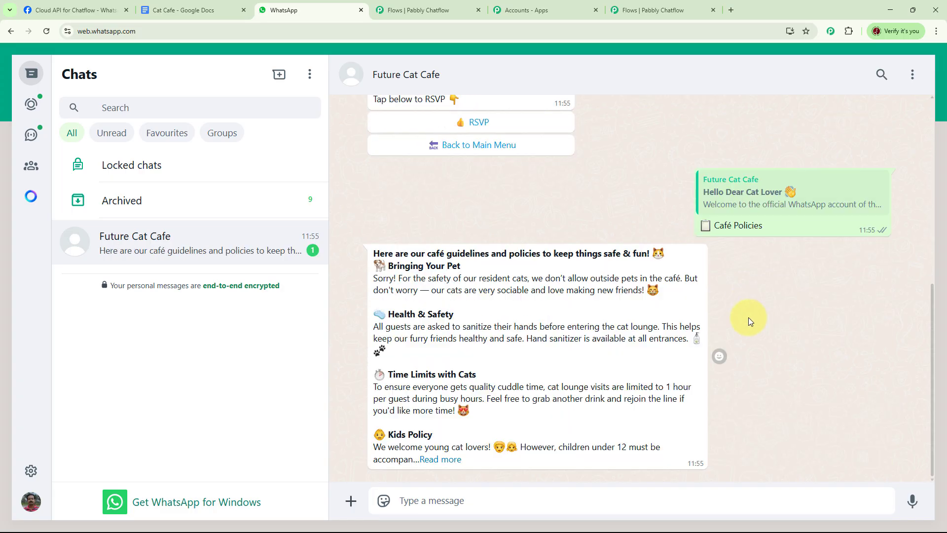